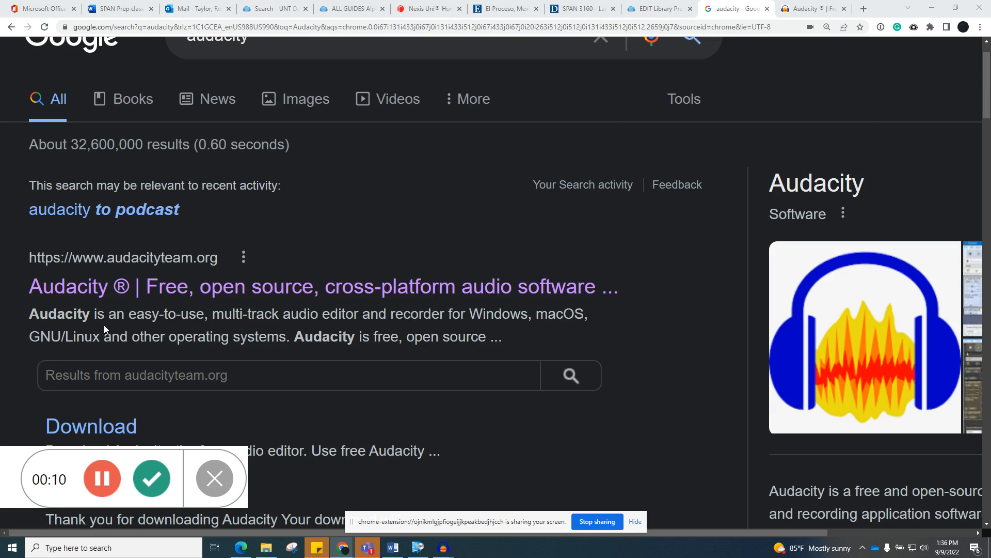
Open the official Audacity website from the search results and switch to the Audacity application in a maximized window
scroll(275, 380, "up", 1)
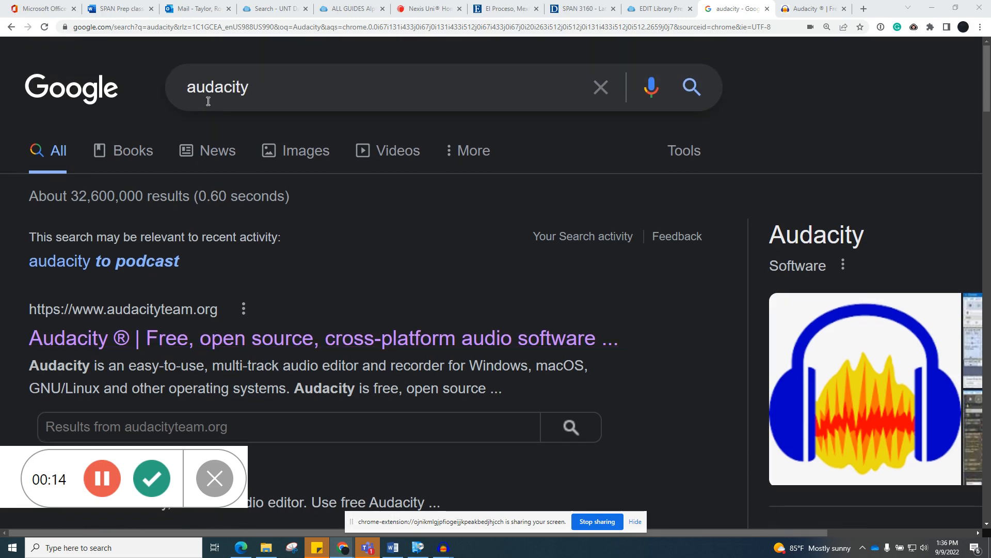
left_click(270, 341)
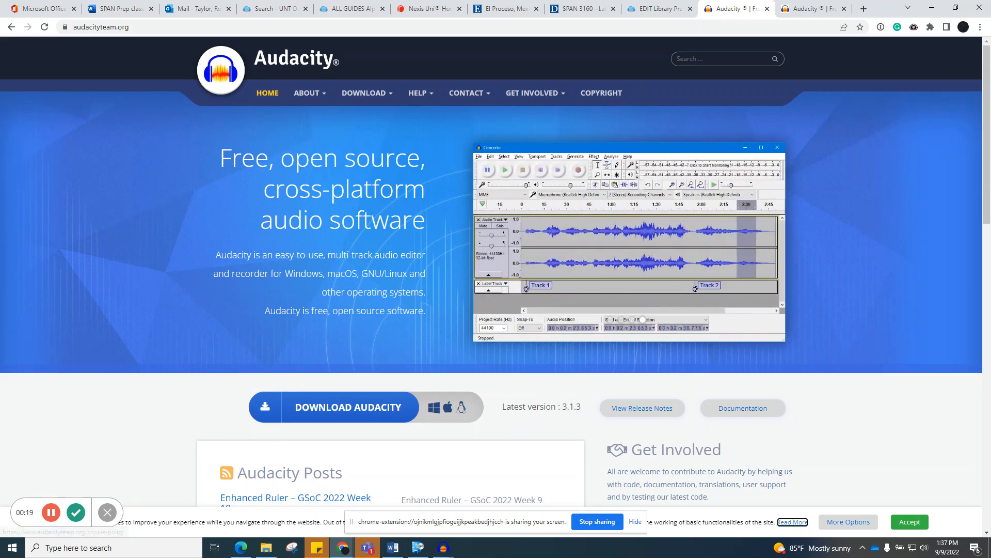
key("alt+Tab")
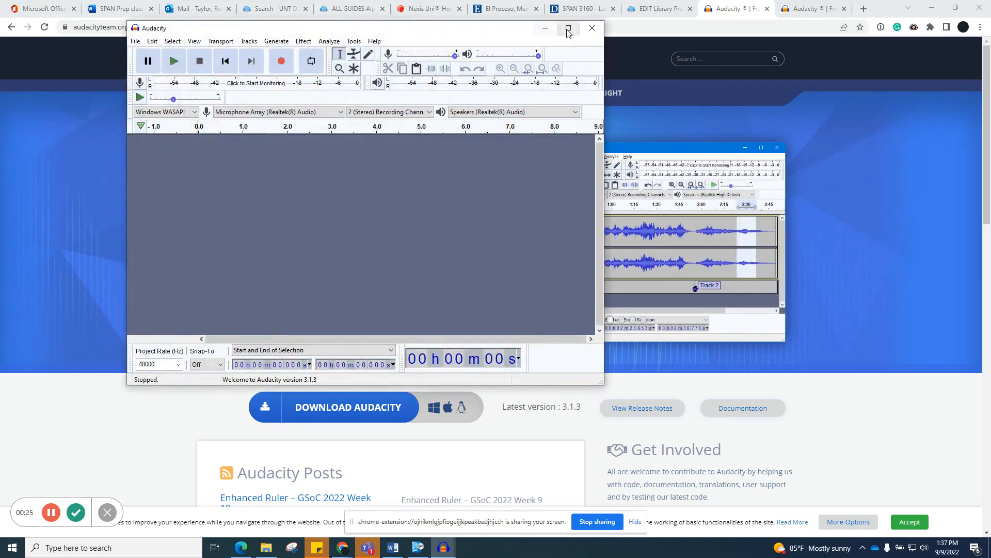
left_click(568, 28)
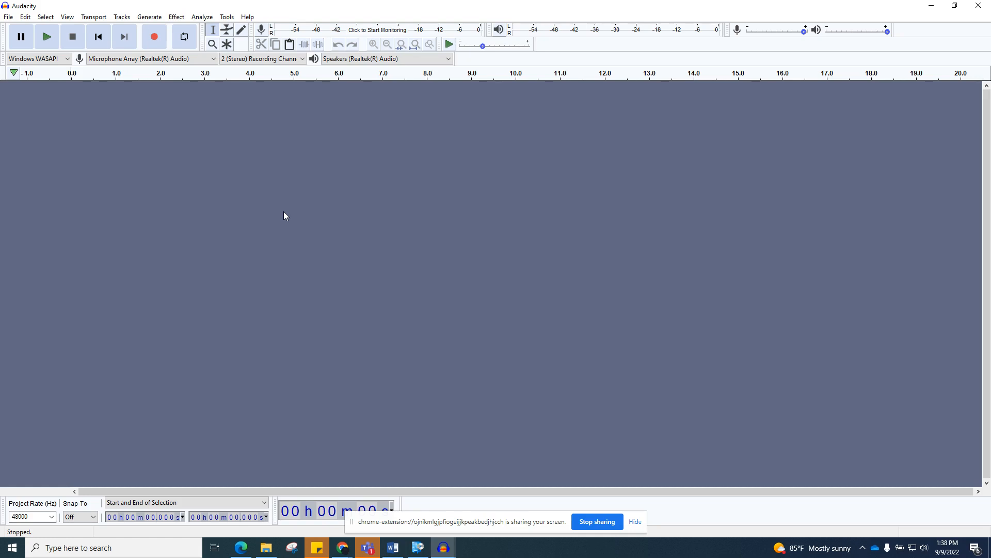
Record about 36 seconds of speech from the microphone onto a new stereo audio track and stop the recording
left_click(155, 39)
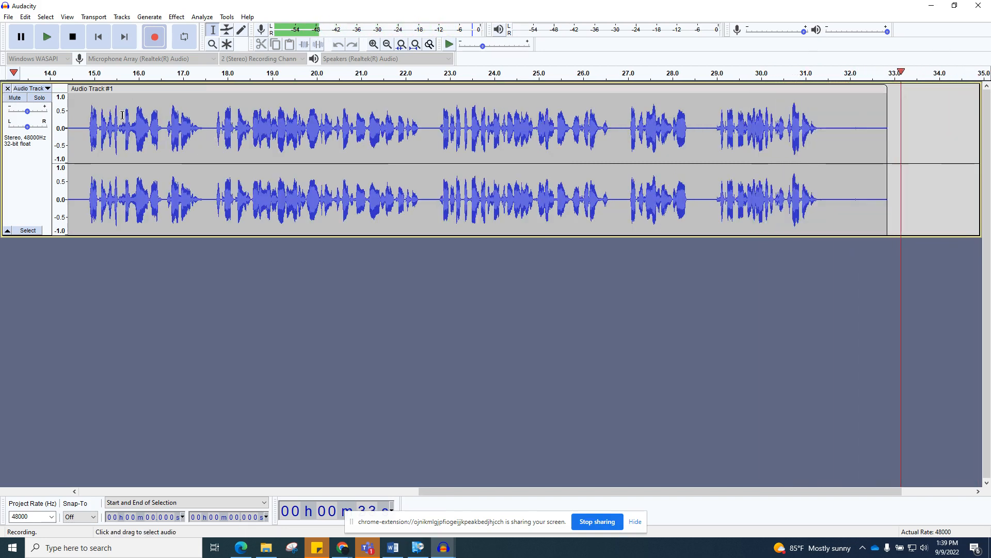
left_click(74, 38)
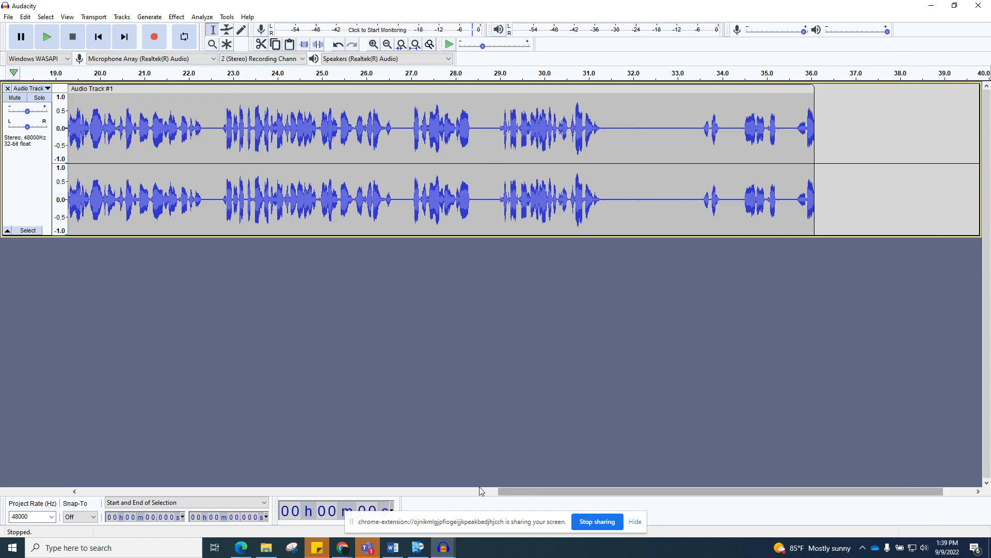
Cut the opening section of the recording from about 0.13 s to 14.29 s after playing it
left_click_drag(502, 491, 66, 495)
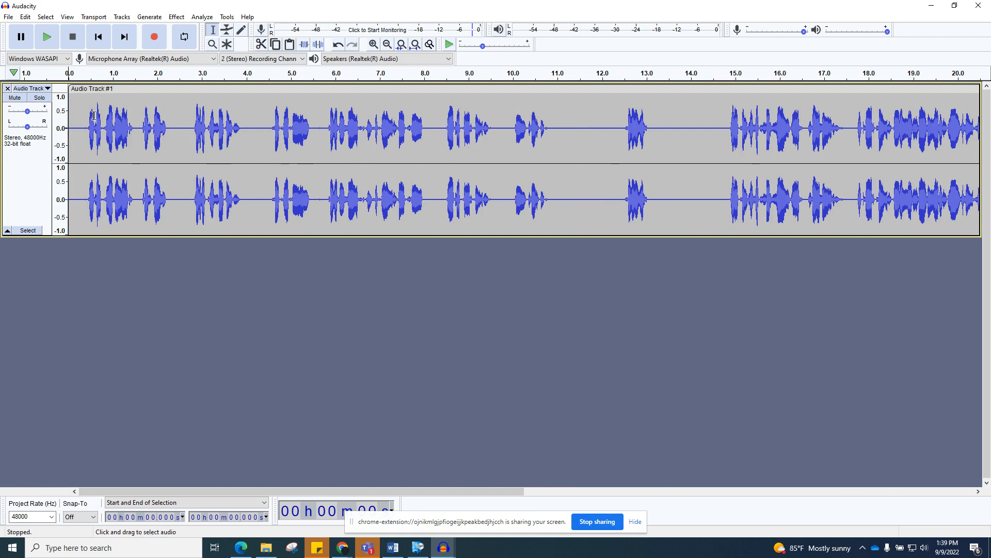
left_click(72, 106)
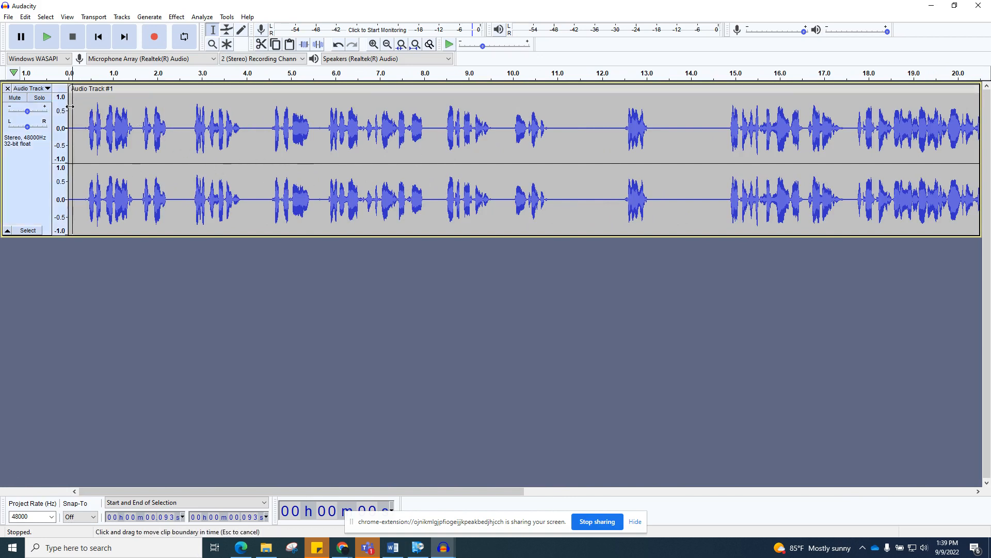
left_click_drag(72, 110, 703, 112)
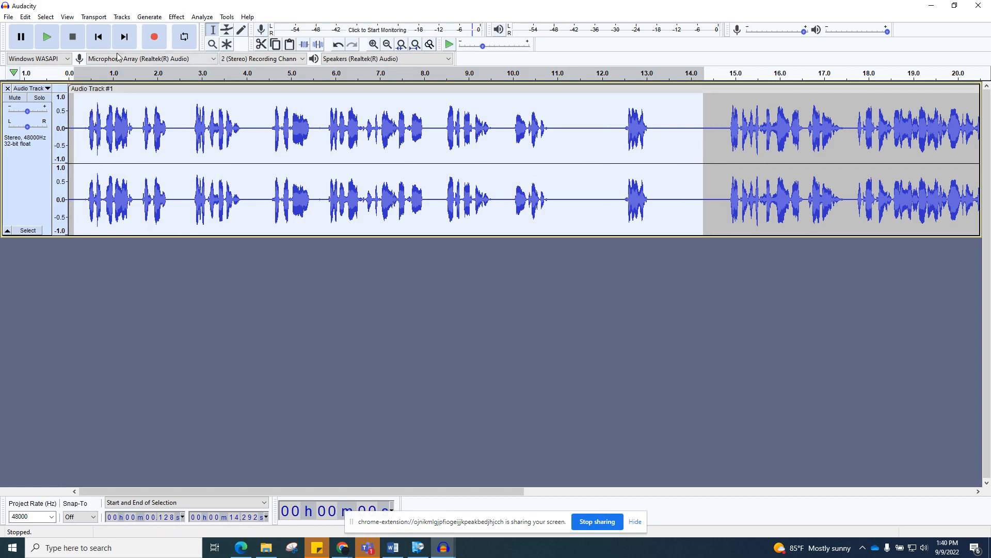
left_click(46, 36)
right_click(440, 156)
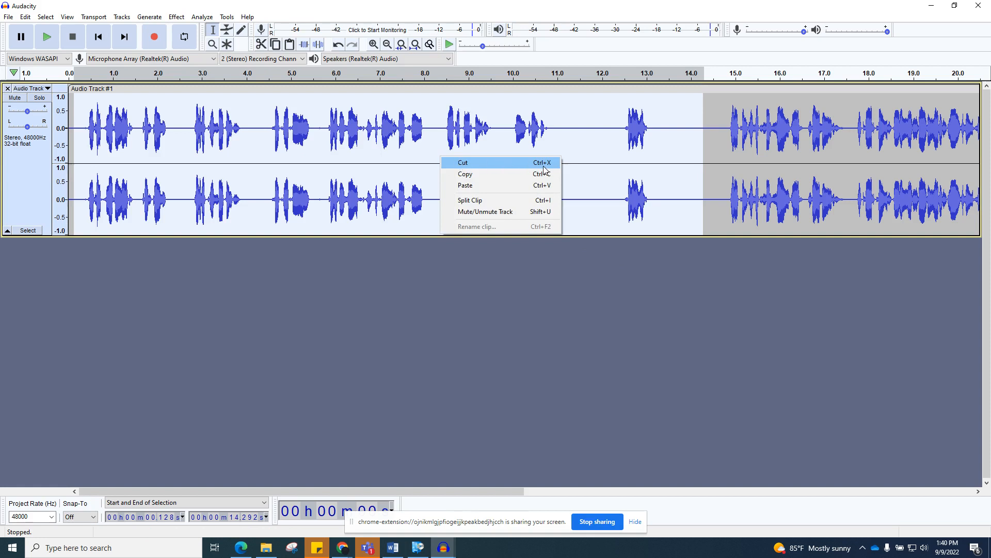
left_click(479, 163)
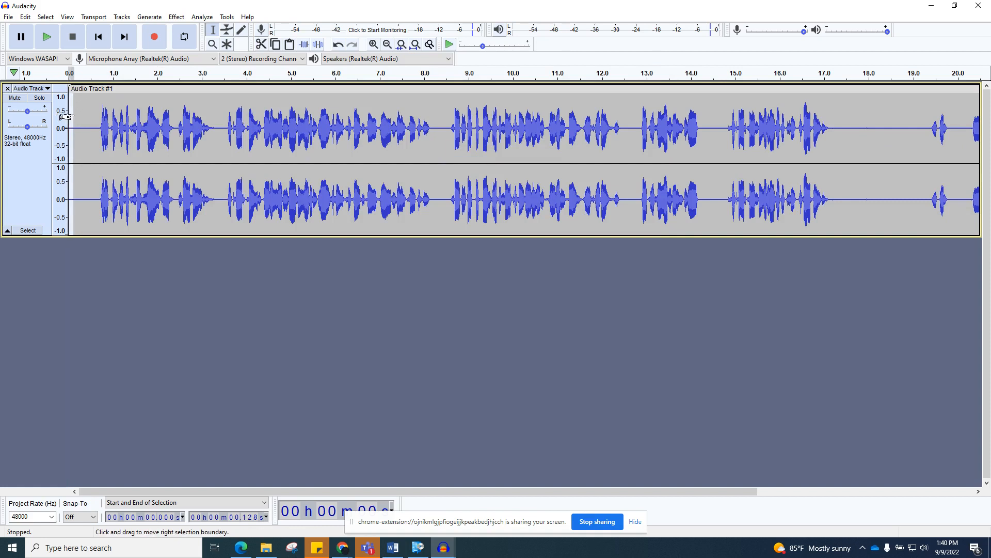
Listen to the first 3.5 seconds of the trimmed track and to the passages starting at about 12.4 s and 13.9 s
left_click_drag(77, 116, 224, 123)
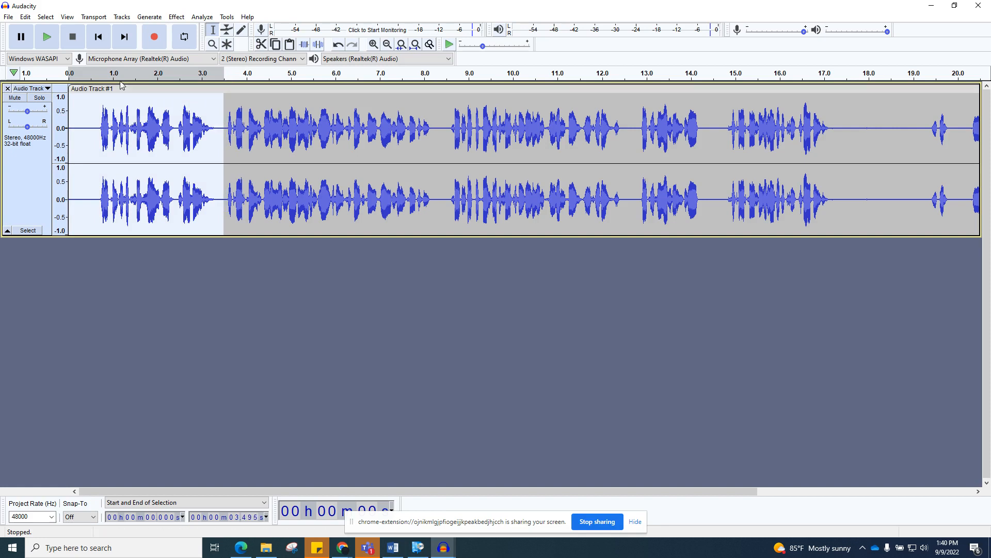
left_click(47, 43)
left_click(621, 117)
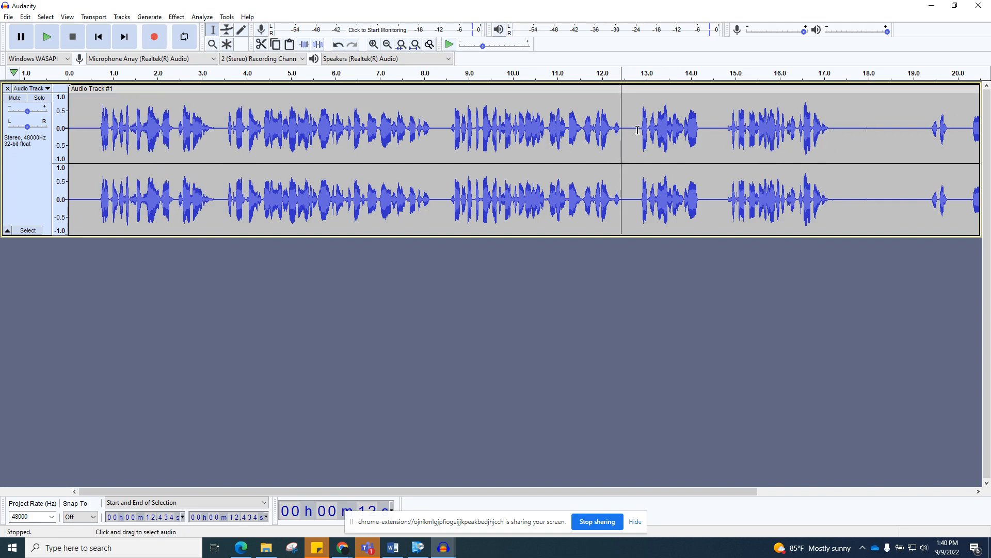
left_click(47, 37)
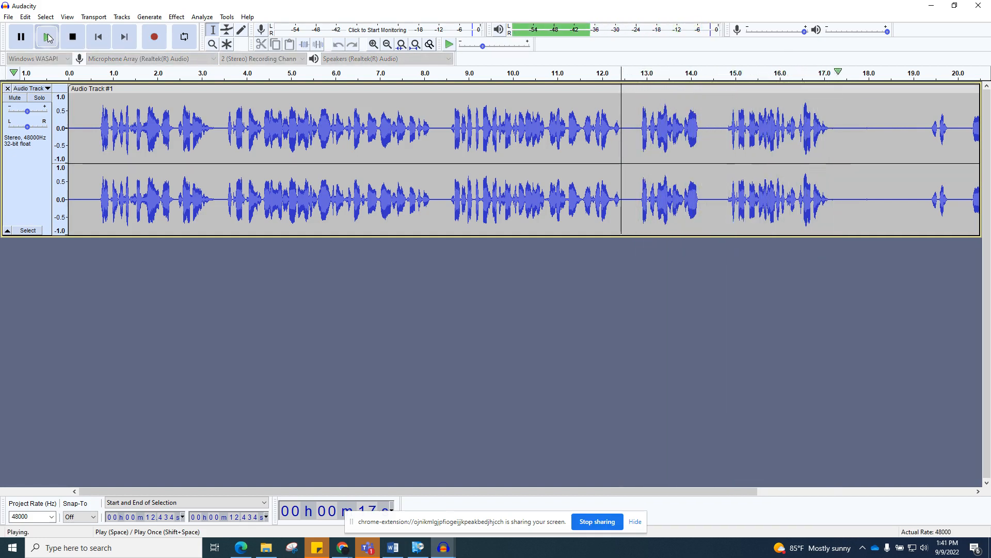
left_click(68, 38)
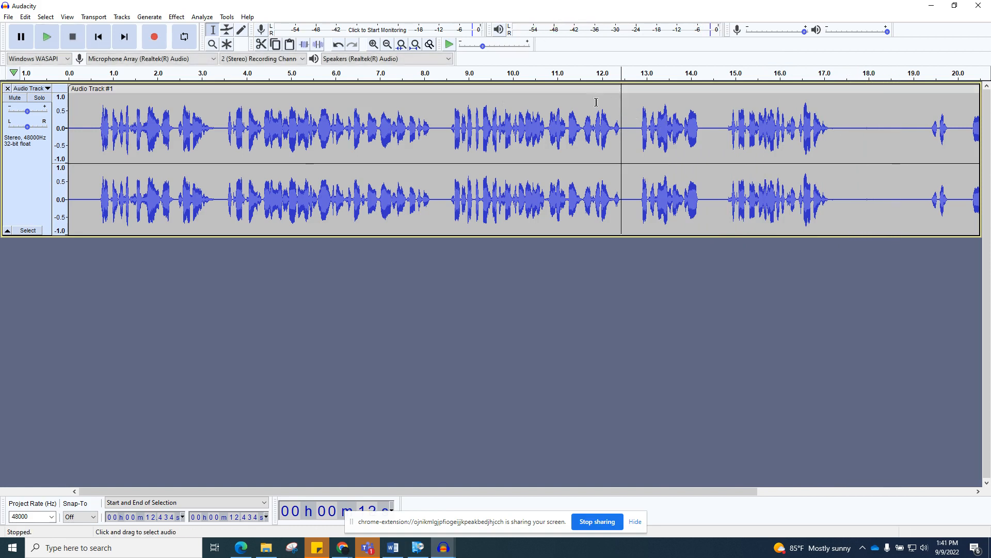
left_click(47, 38)
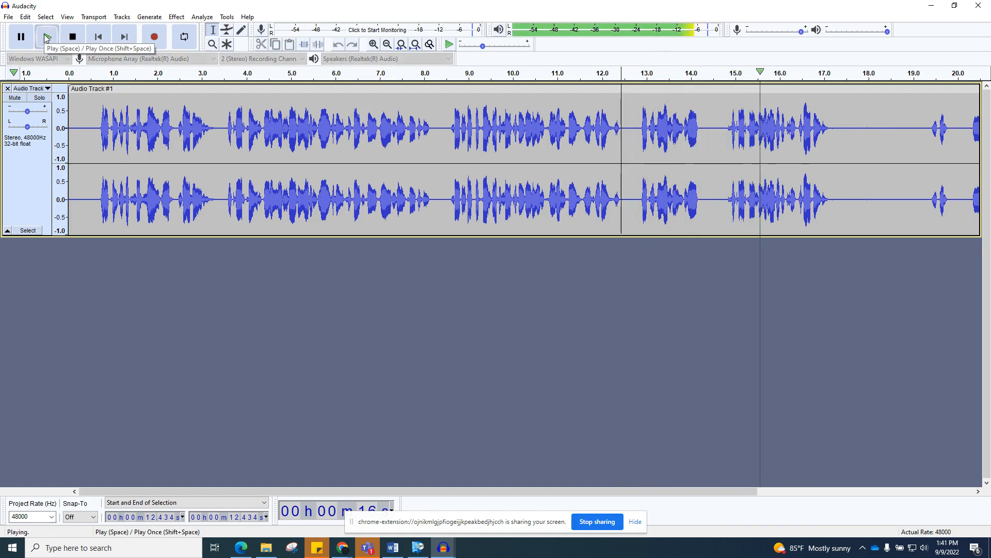
left_click(46, 38)
left_click(685, 107)
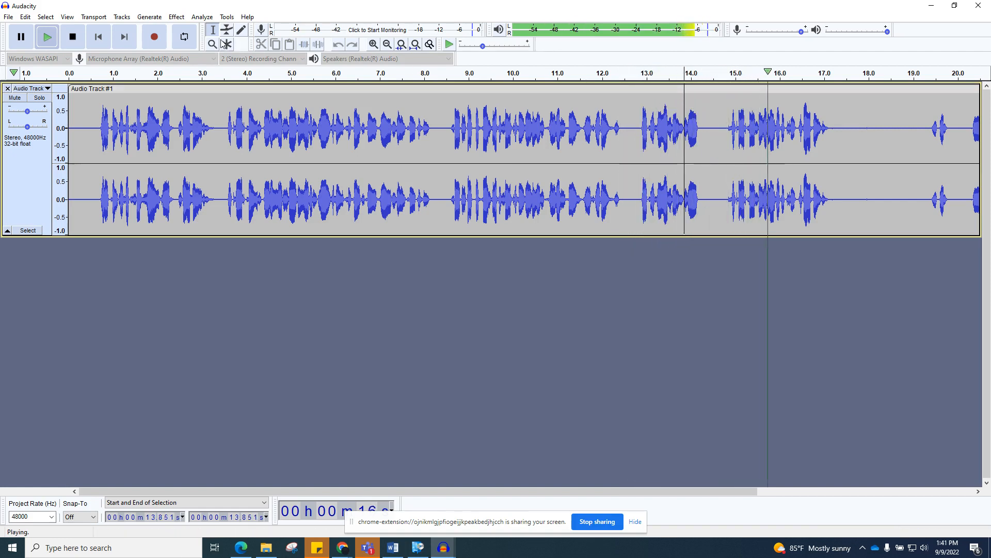
left_click(45, 38)
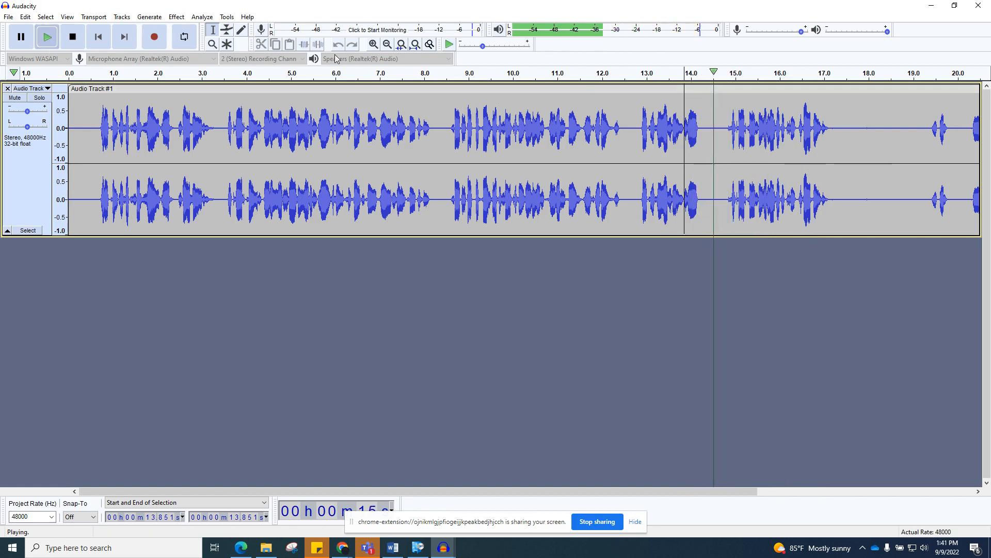
left_click(72, 36)
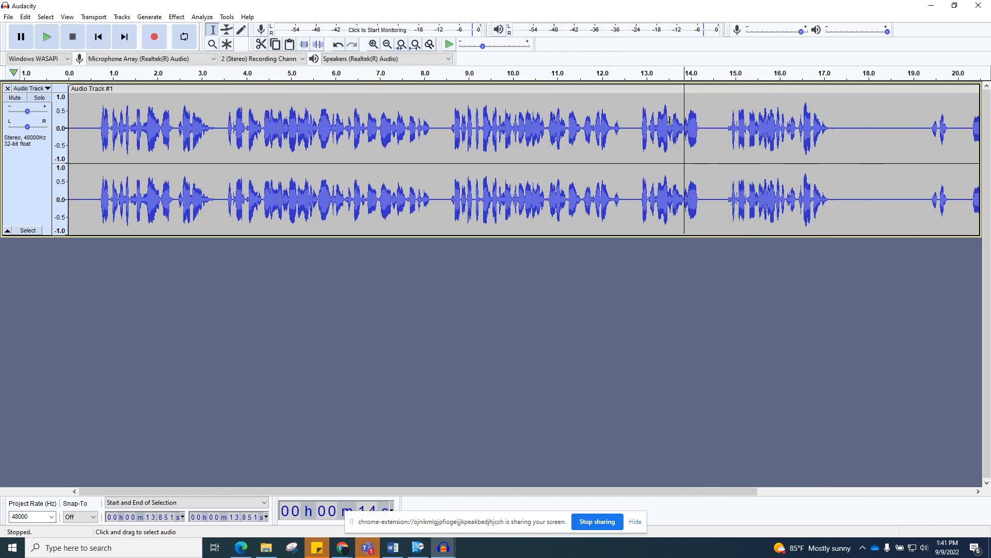
Cut the silent pause between the two phrases, from about 14.29 s to 14.83 s
left_click_drag(704, 112, 710, 120)
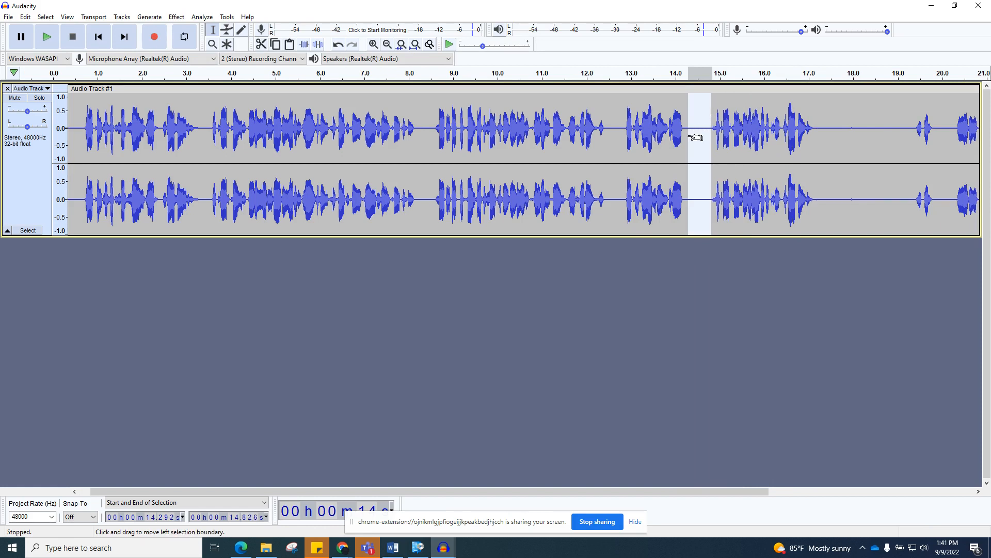
right_click(693, 137)
left_click(718, 142)
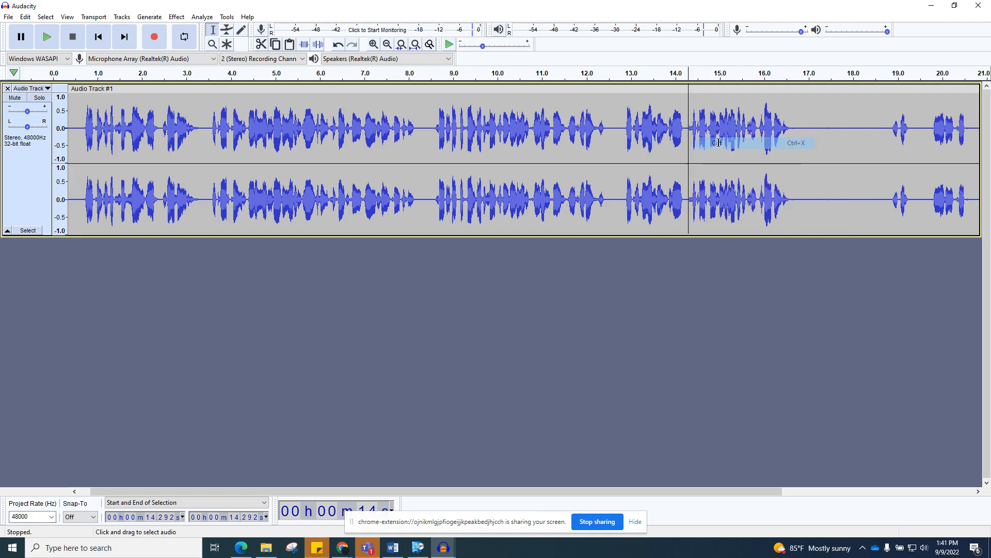
Play the track from about 13.1 s to check the transition across the shortened pause
left_click(635, 105)
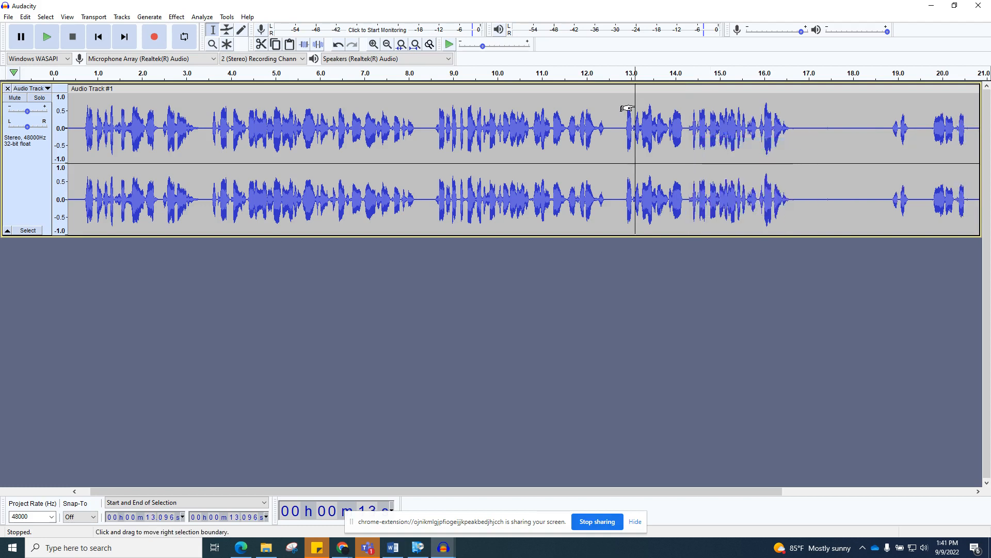
left_click(46, 37)
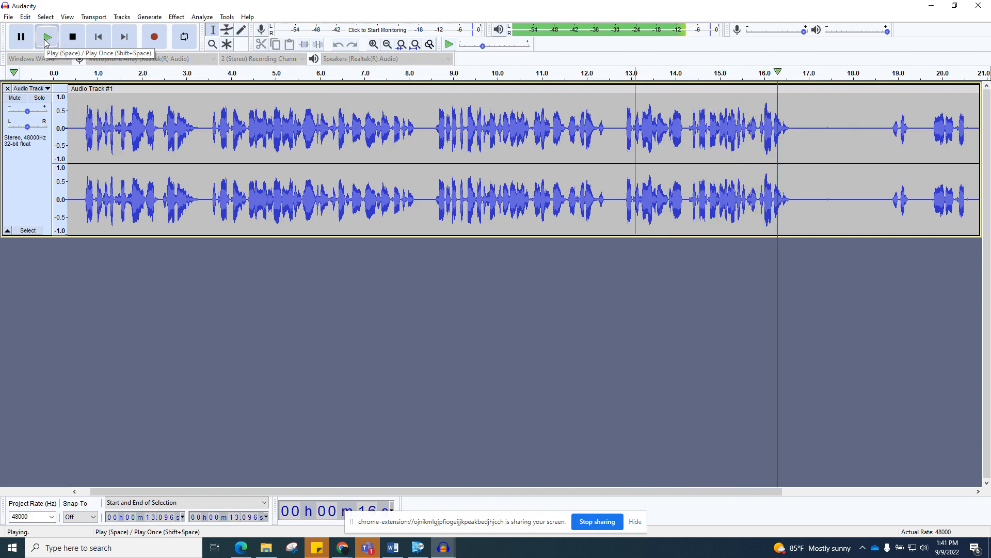
left_click(72, 37)
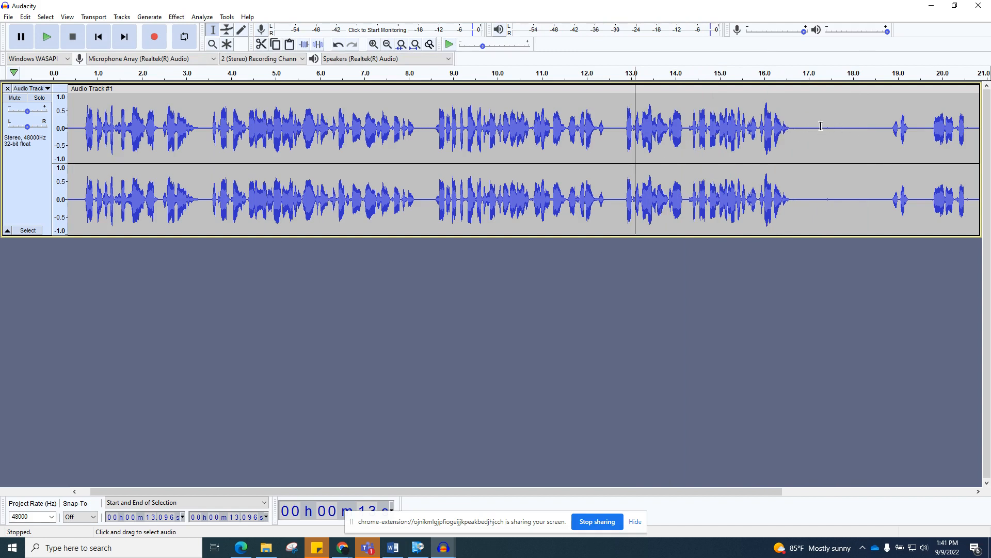
Cut the unwanted tail of the recording from about 17.28 s to its end at 21.38 s
mouse_move(821, 126)
left_mouse_down()
mouse_move(980, 133)
mouse_move(817, 136)
left_mouse_up()
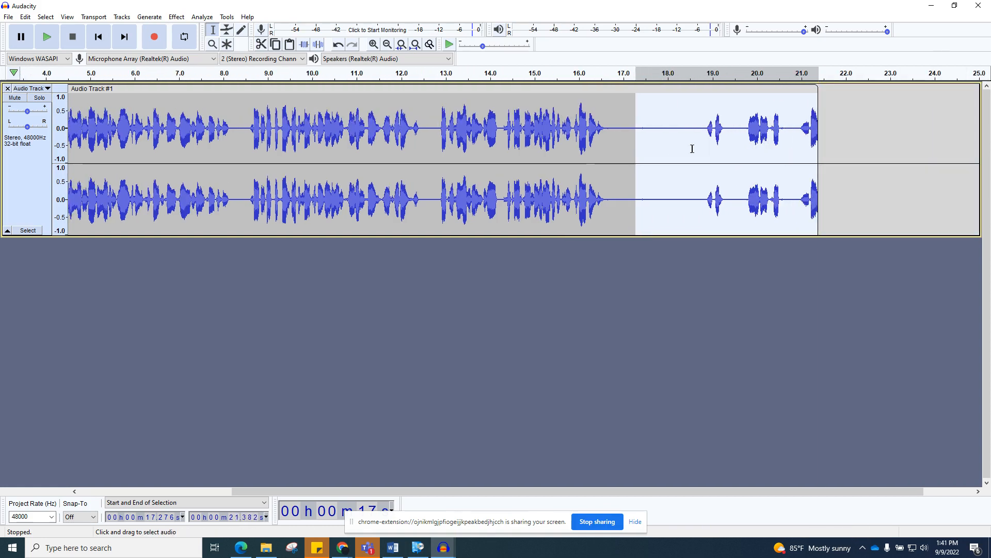
right_click(682, 108)
left_click(697, 115)
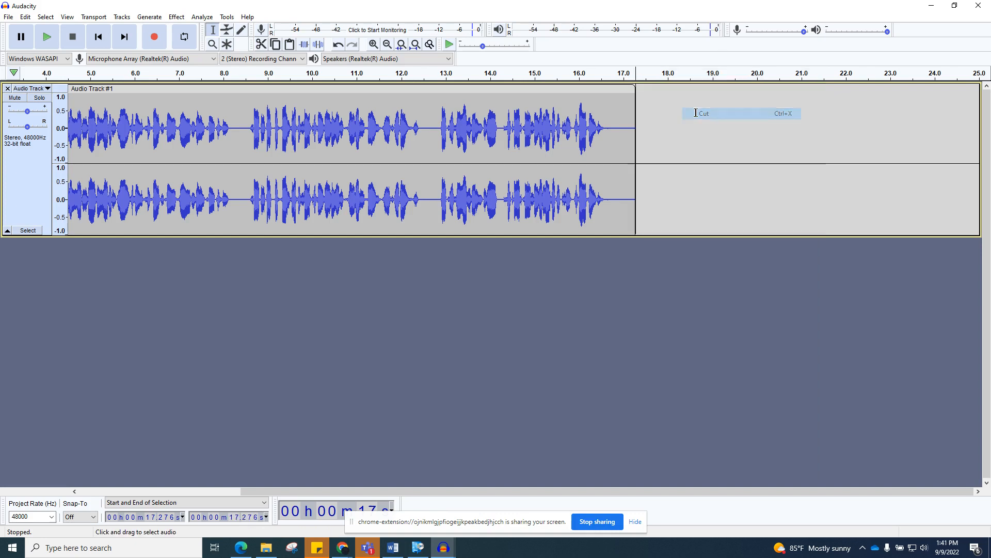
left_click_drag(617, 484, 312, 481)
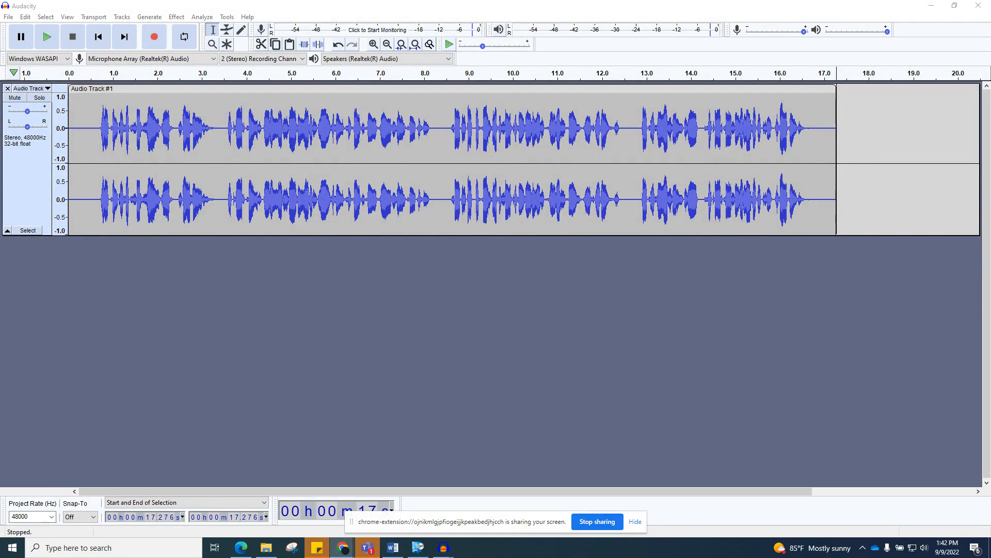
Switch to Chrome, examine the Podcast.co royalty-free music article and Pixabay's Main Title music list, and return to Audacity
left_click_drag(990, 10, 613, 60)
scroll(634, 245, "up", 15)
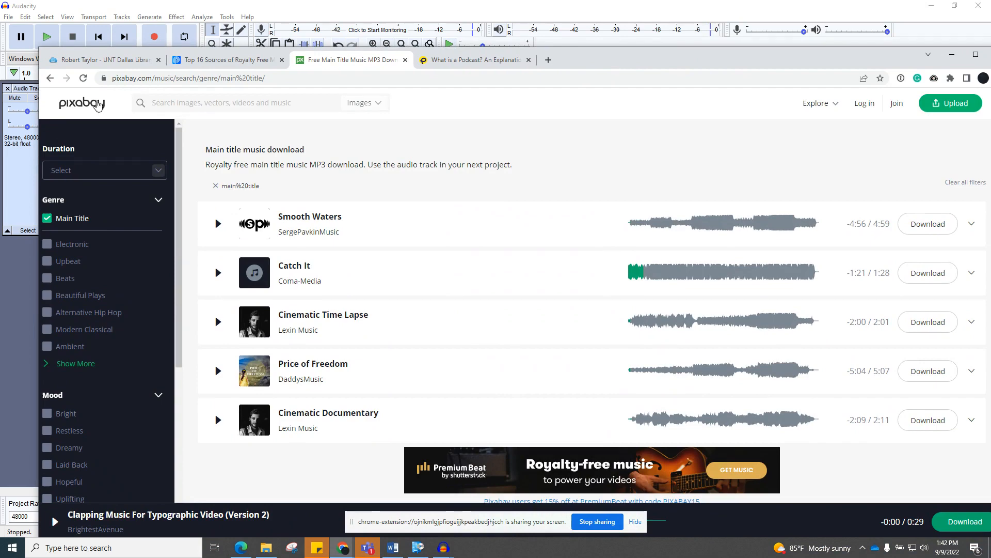
left_click(223, 61)
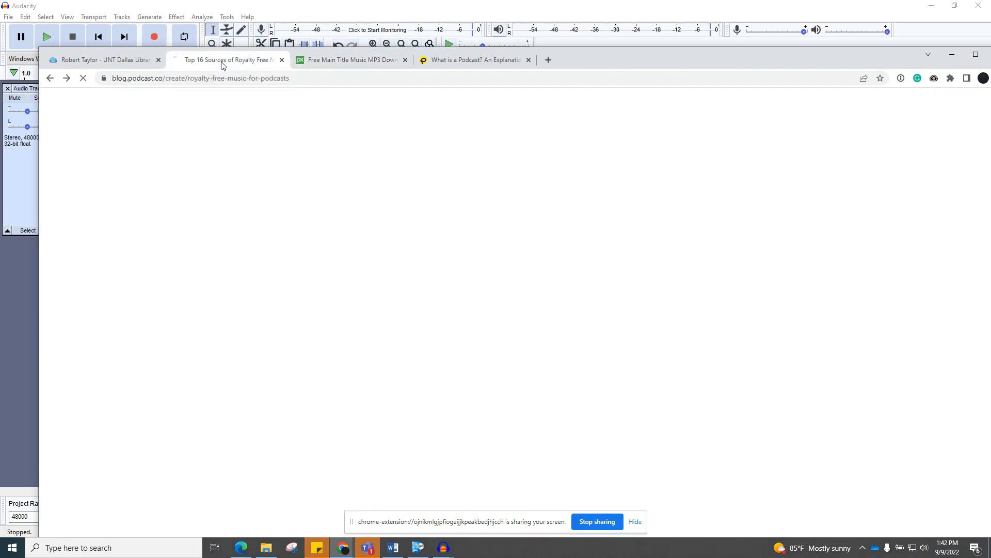
scroll(521, 224, "up", 10)
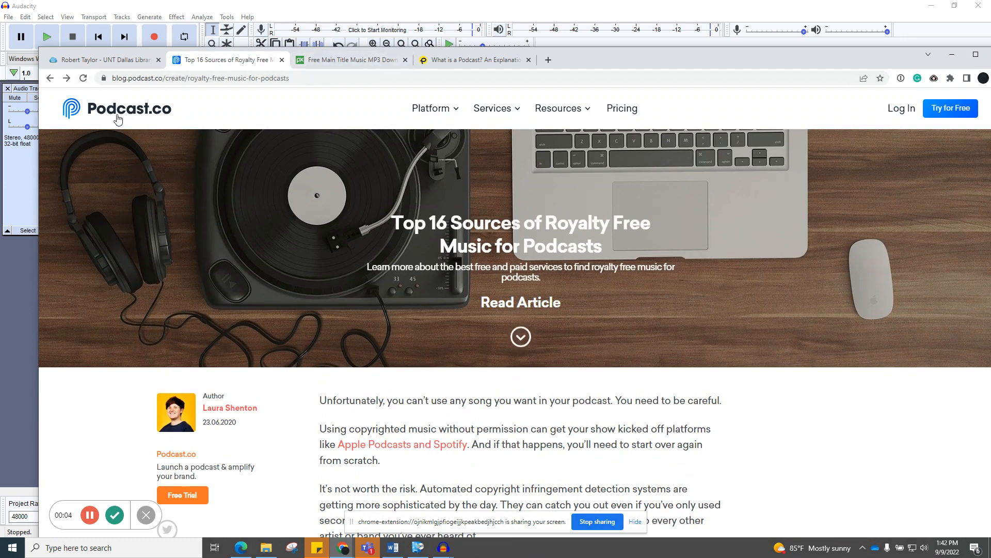
left_click(351, 60)
scroll(368, 164, "down", 7)
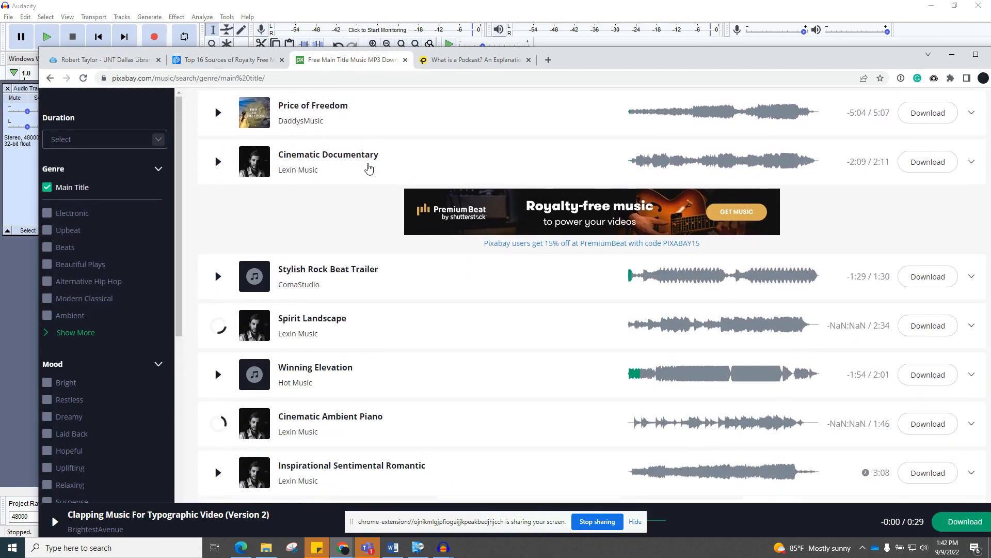
scroll(368, 168, "up", 2)
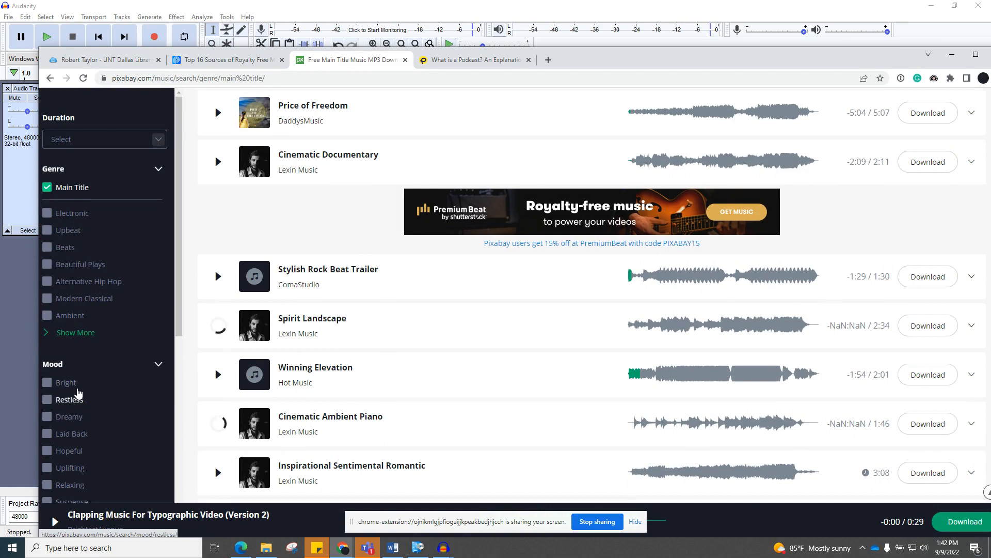
scroll(385, 326, "down", 3)
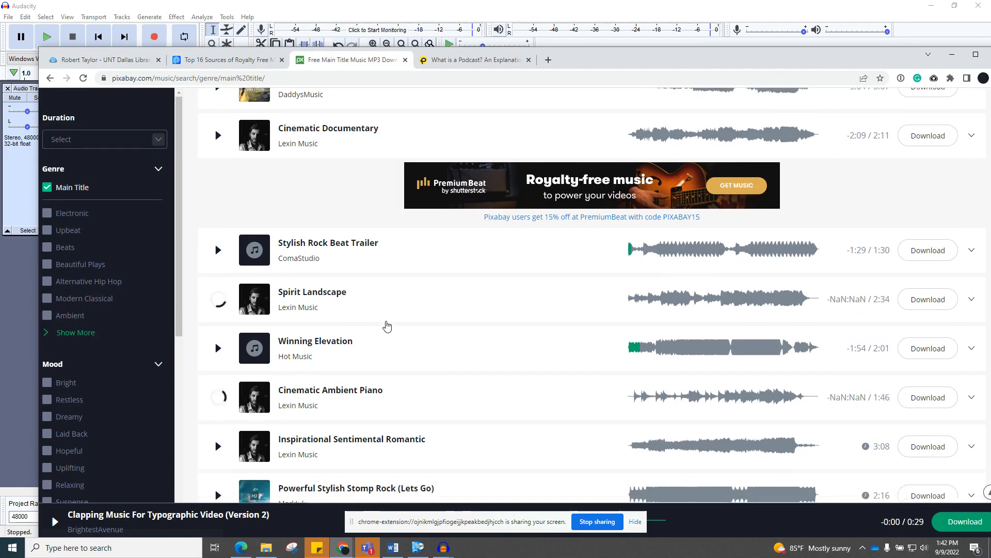
scroll(387, 324, "down", 3)
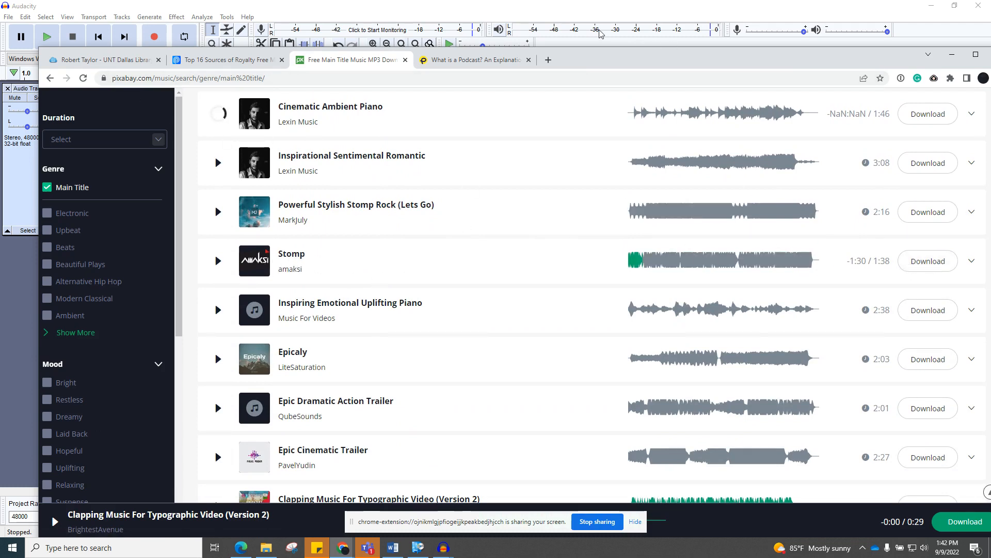
left_click_drag(594, 58, 990, 110)
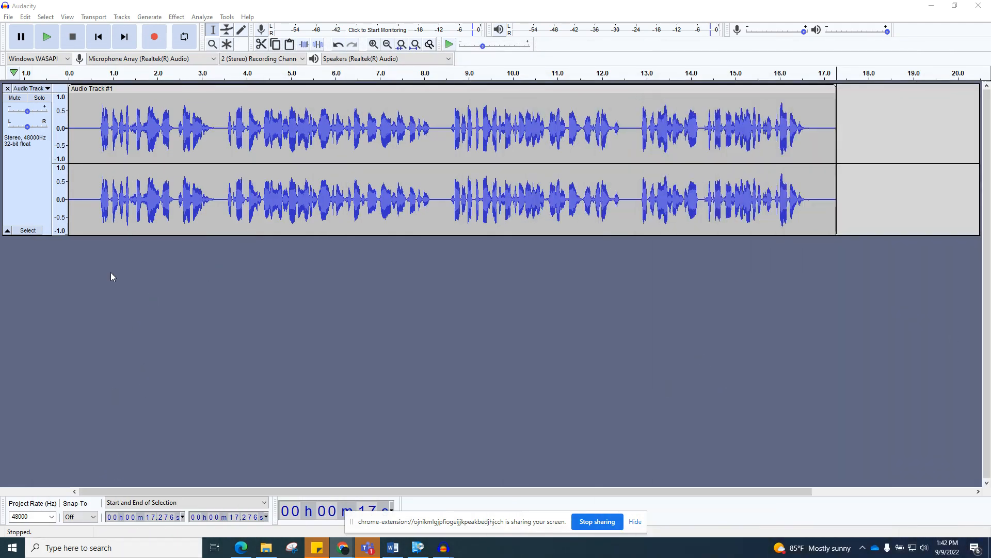
Import the clapping-music-for-typographic-video-version-2-112975 MP3 from the Downloads folder as a new audio track
left_click(9, 17)
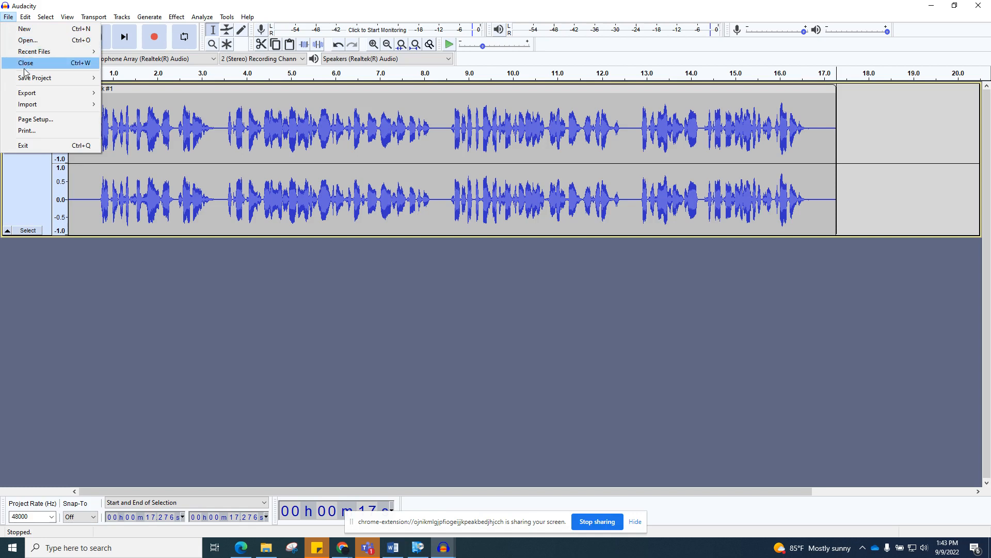
mouse_move(29, 107)
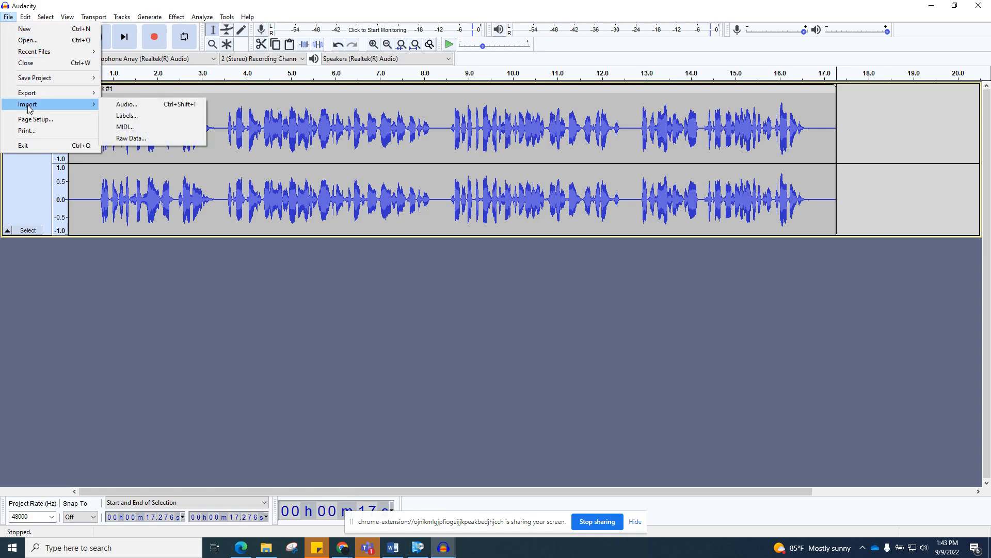
left_click(126, 105)
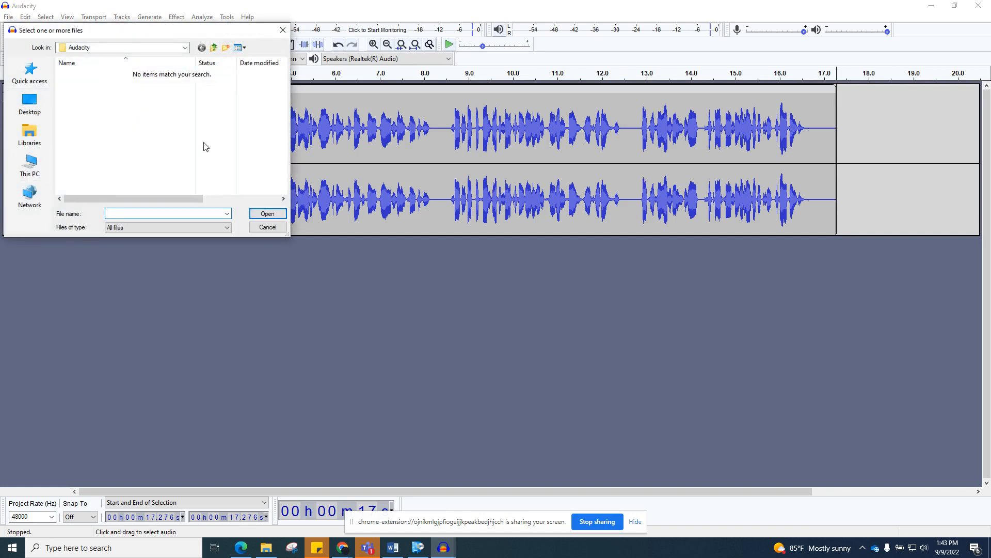
left_click(185, 48)
left_click(184, 49)
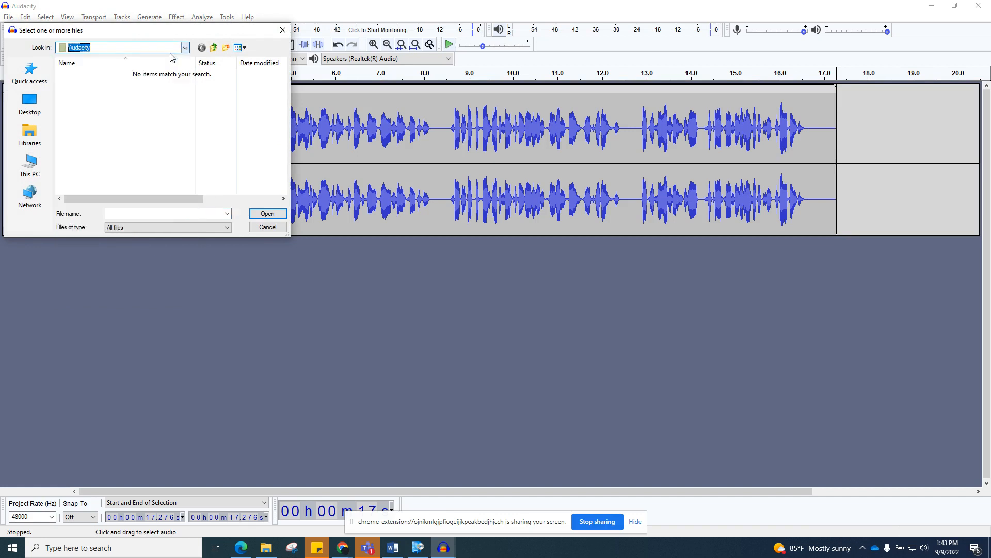
left_click(183, 48)
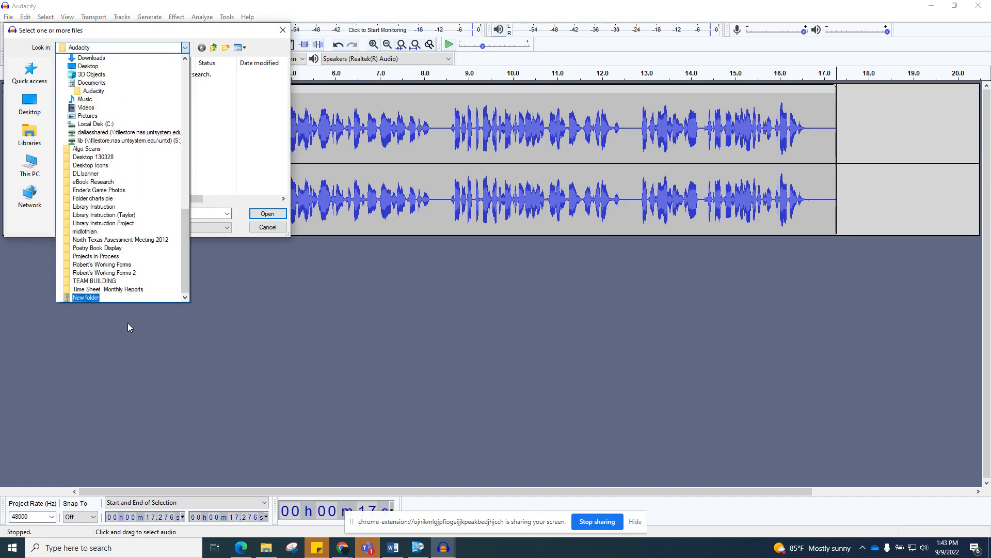
left_click(92, 58)
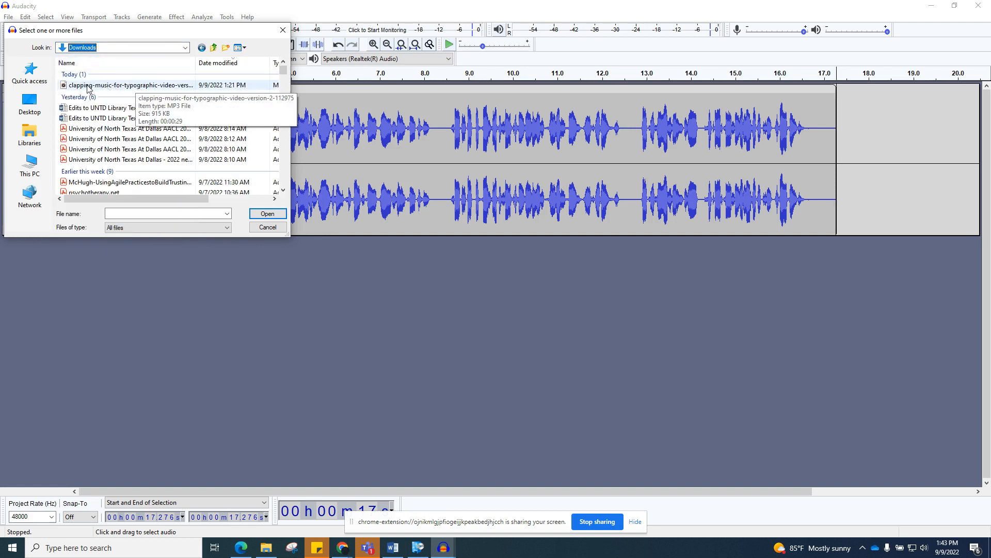
left_click(88, 86)
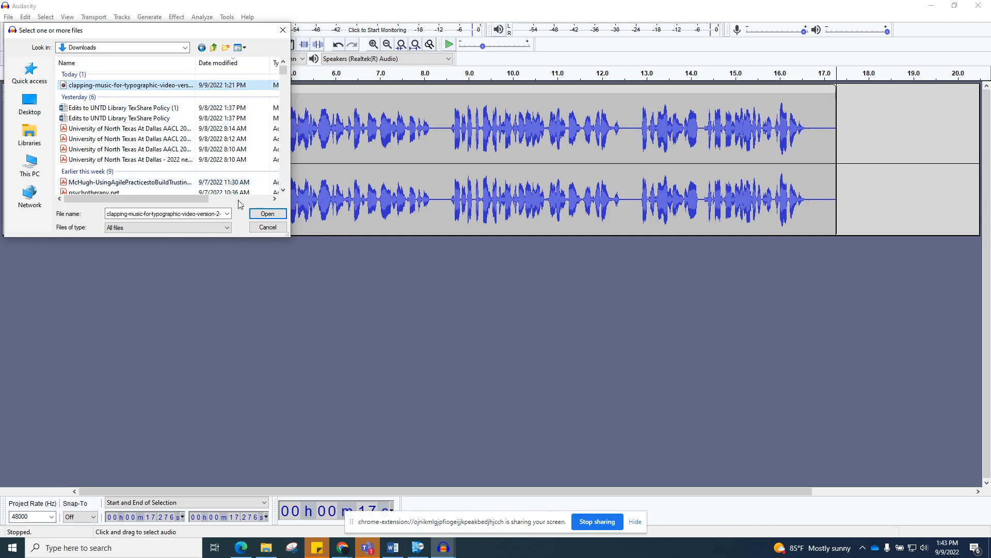
left_click(258, 215)
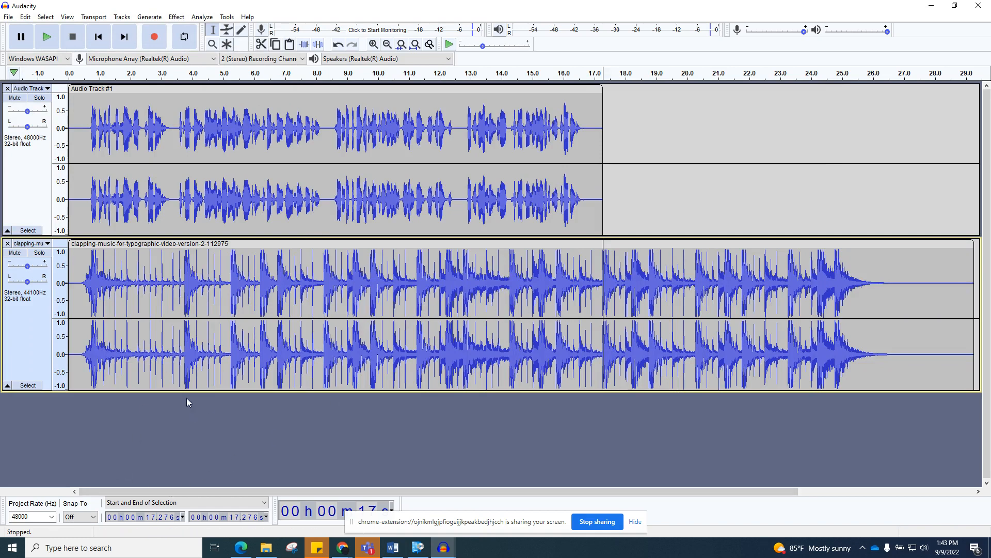
Move the narration clip to start at about 24.9 s and play the music alone from about 0.37 s
left_click_drag(81, 89, 708, 115)
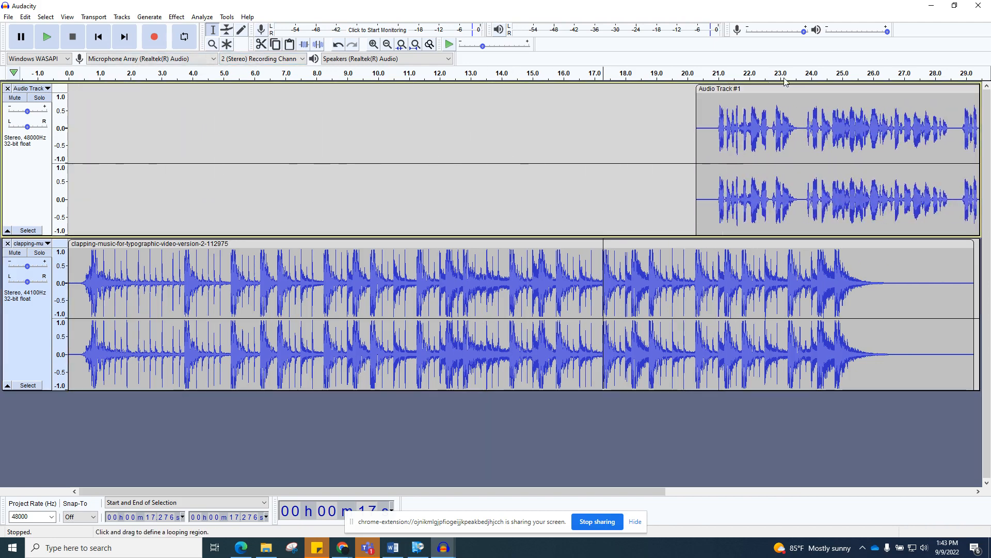
left_click_drag(745, 89, 888, 91)
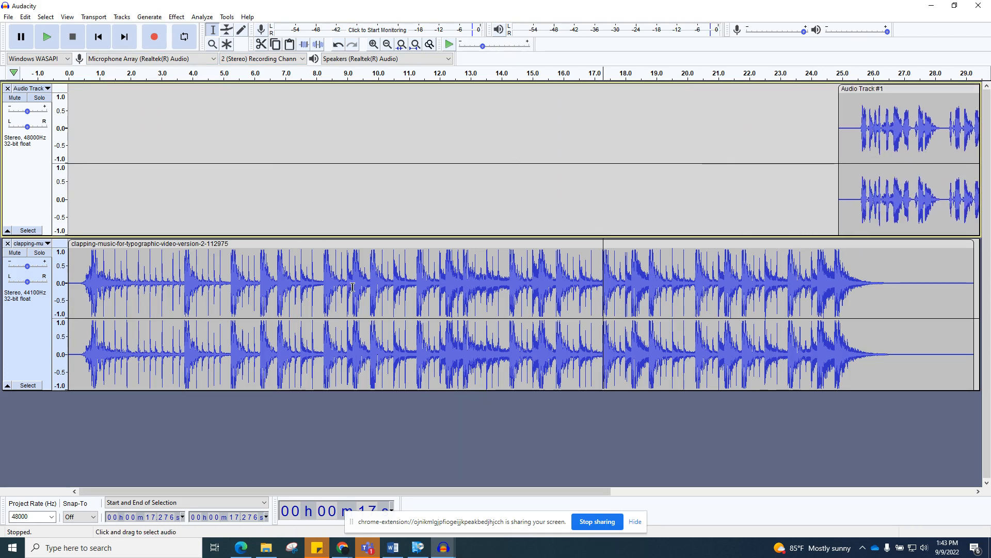
left_click(79, 261)
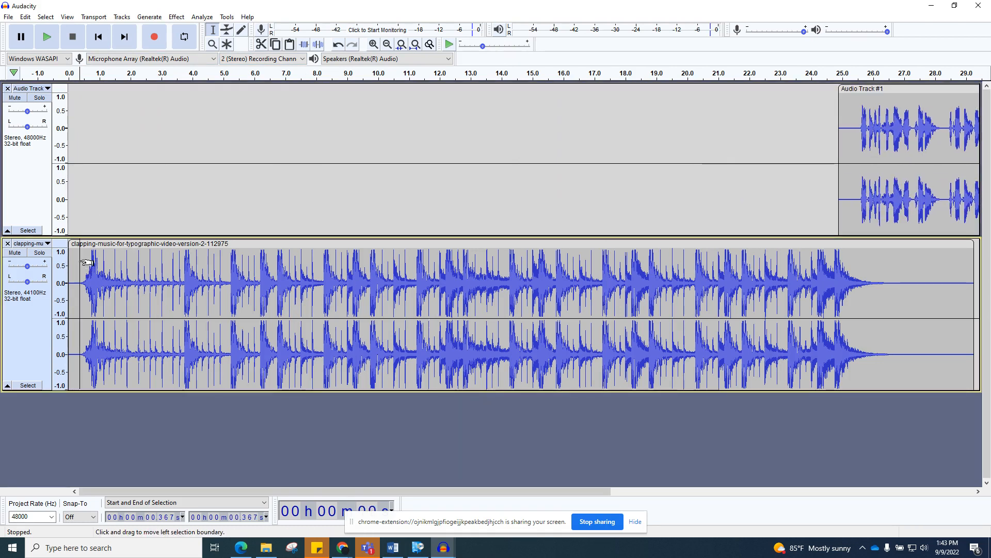
left_click(52, 42)
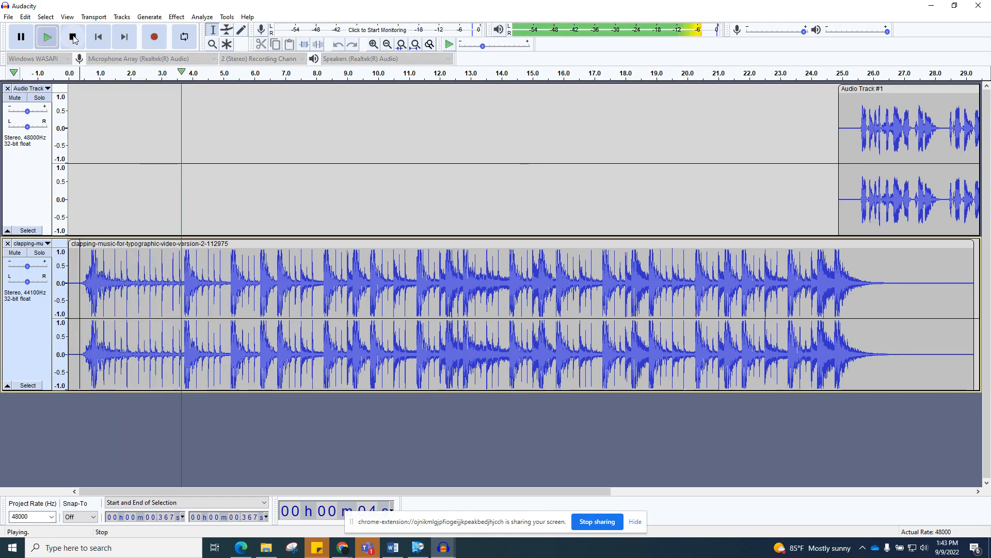
left_click(73, 37)
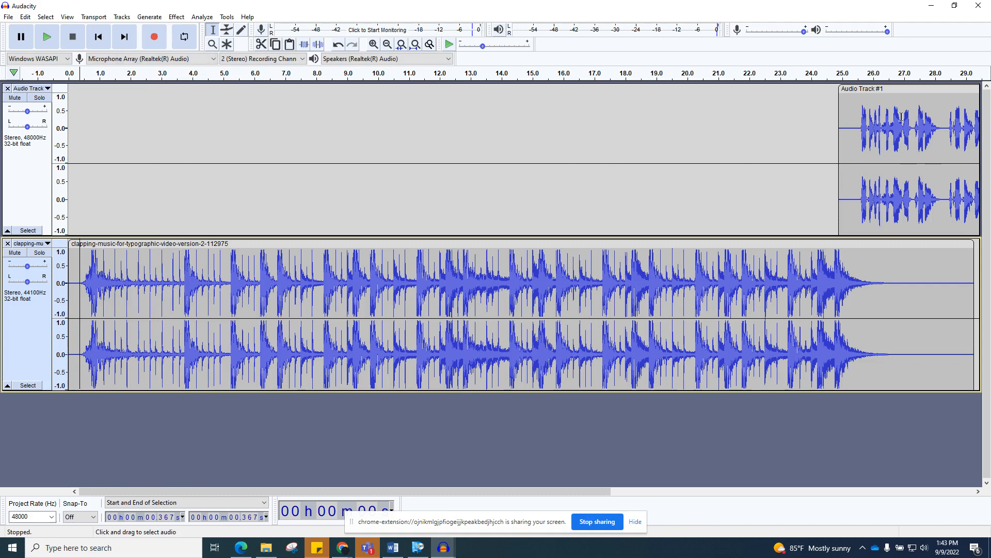
Move the narration clip back to start at about 0.2 s and play both tracks together from about 0.48 s
left_click_drag(901, 95, 139, 72)
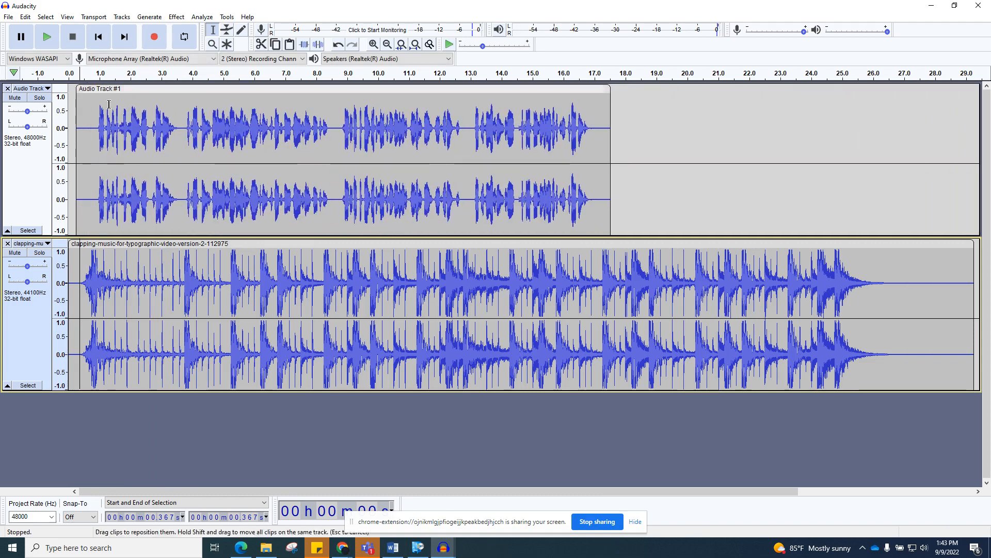
left_click(84, 155)
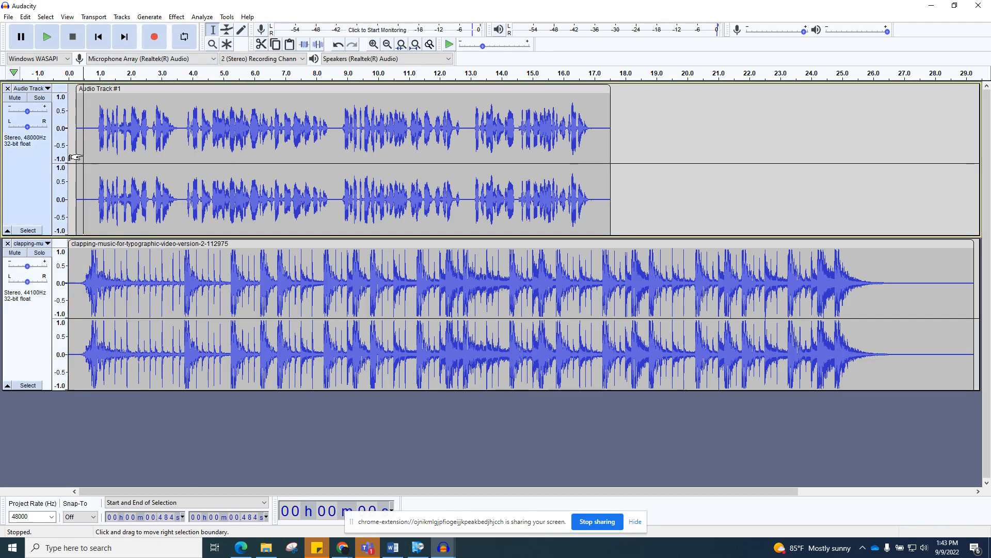
left_click(46, 37)
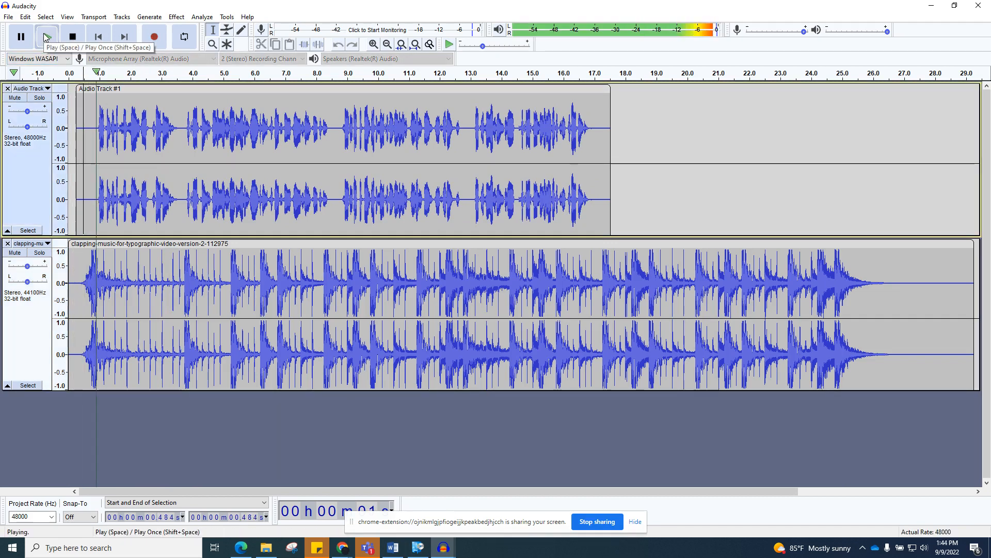
left_click(73, 37)
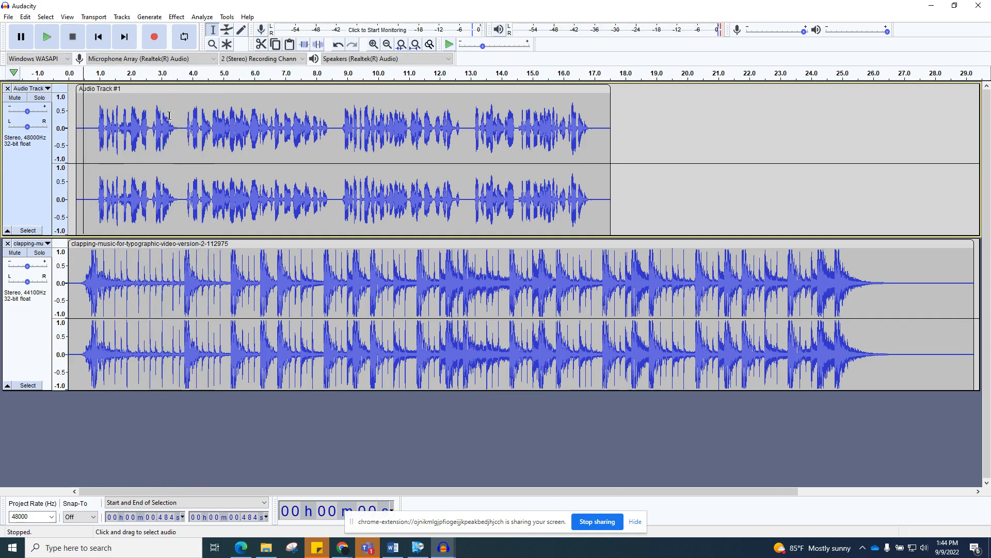
Move the narration clip to start at about 5.2 s, so that the music plays alone before the speech
left_click_drag(123, 90, 133, 90)
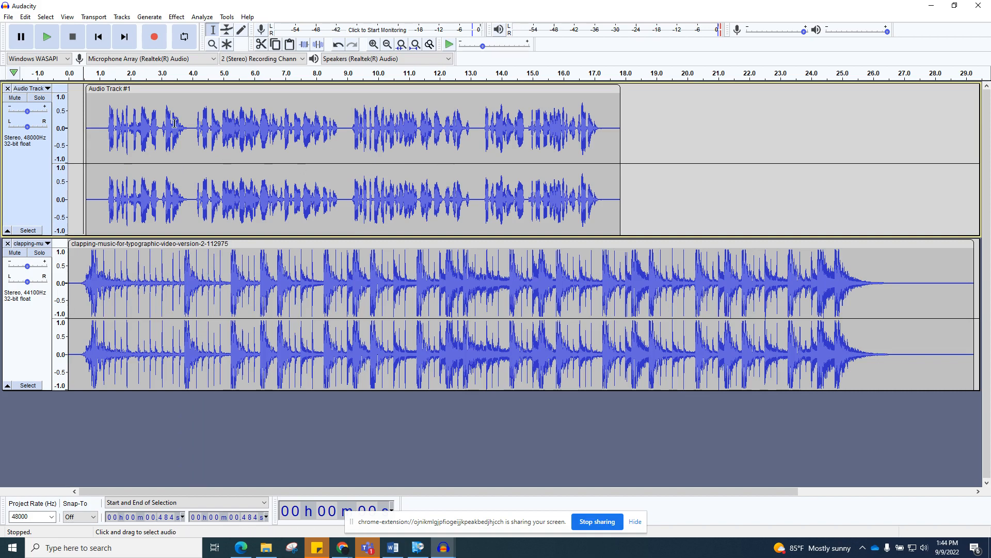
left_click_drag(138, 95, 278, 97)
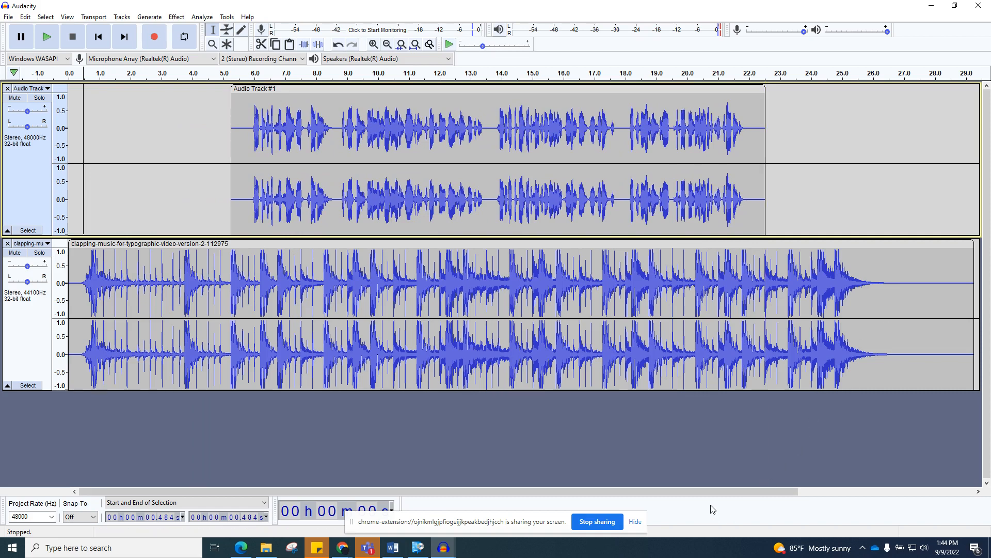
Cut the music clip from about 7.3 s to its end at about 29.2 s
left_click_drag(719, 491, 785, 473)
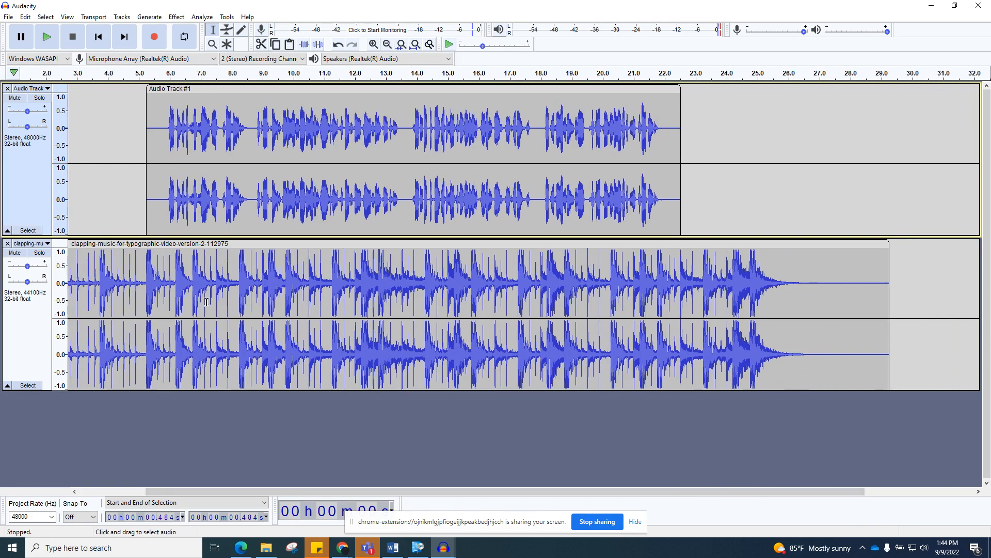
left_click_drag(210, 265, 887, 286)
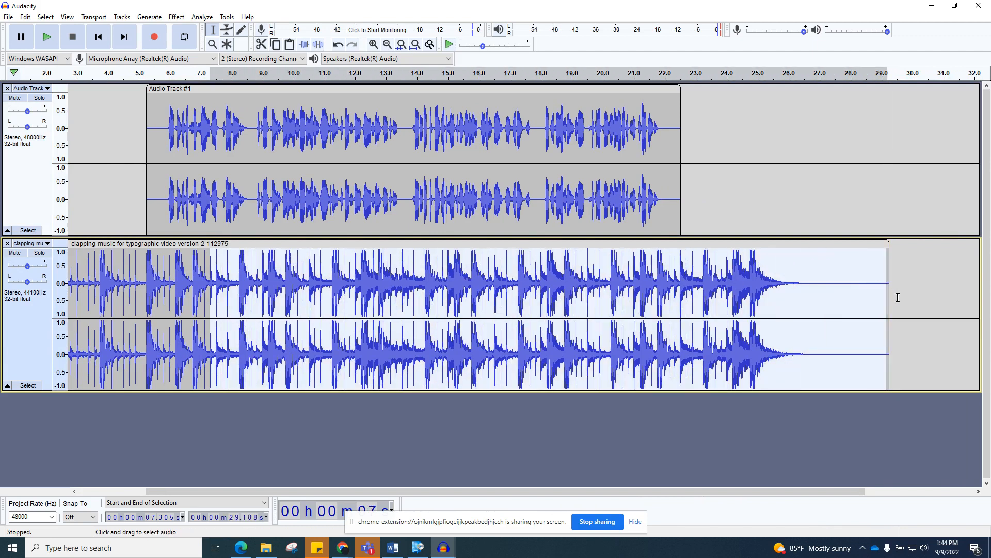
right_click(789, 316)
left_click(800, 321)
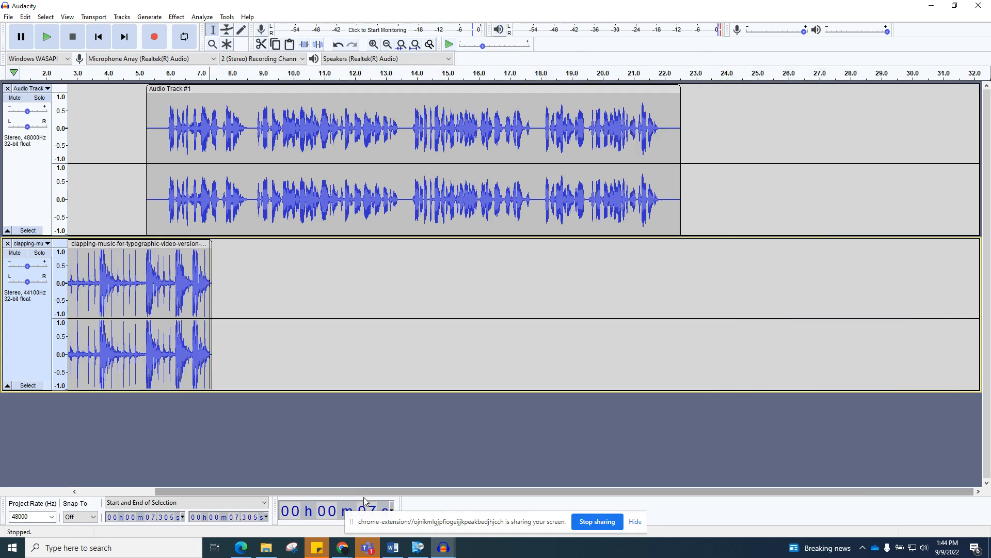
Try to apply Fade In to the shortened music clip with no audio selected
left_click_drag(363, 494, 213, 471)
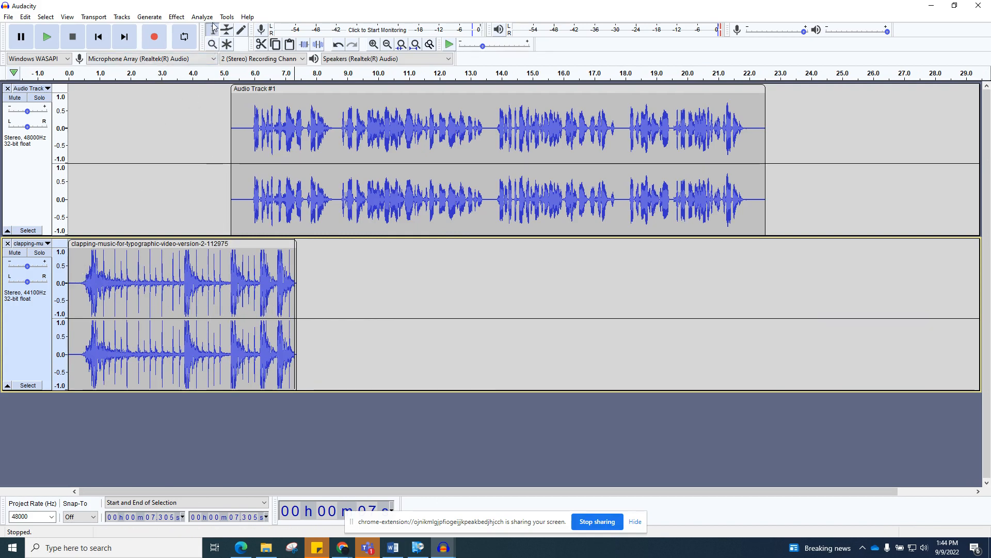
left_click(176, 19)
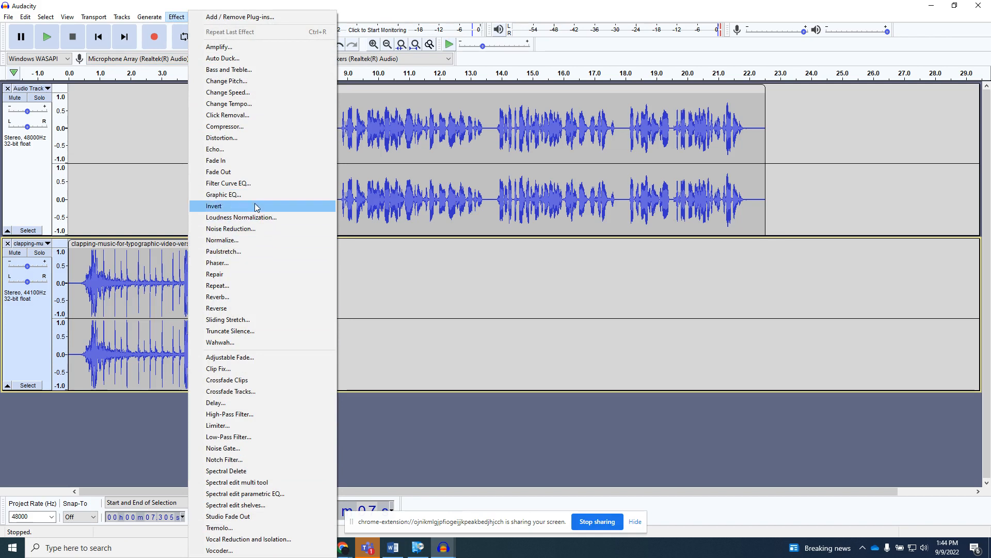
left_click(223, 165)
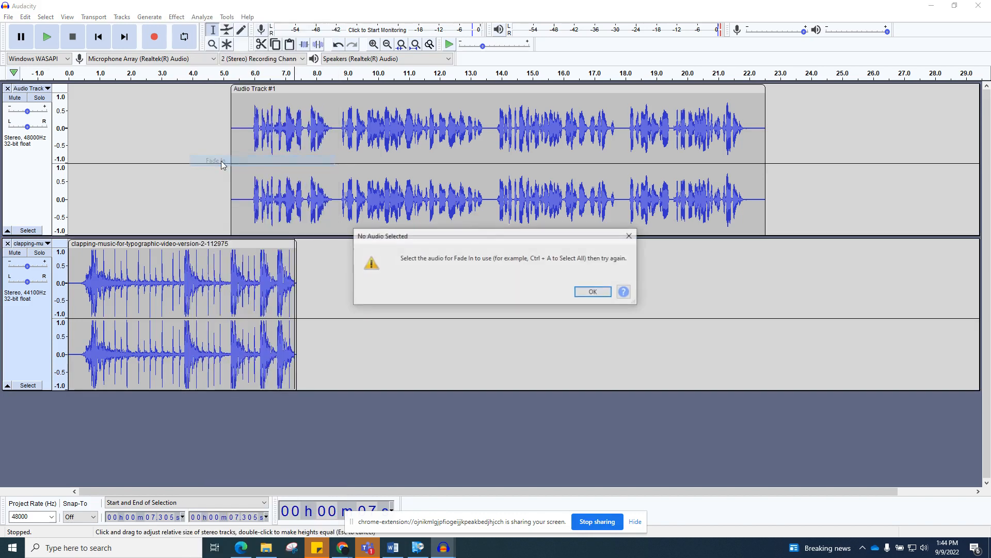
left_click(594, 292)
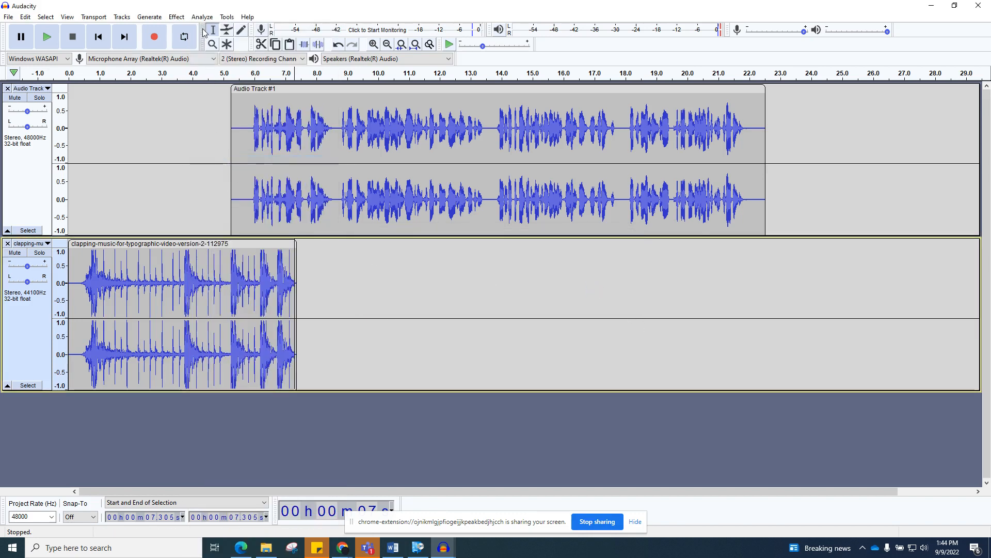
Apply Fade In twice to the opening of the music clip, from 0 to about 2.65 s
left_click_drag(69, 275, 150, 279)
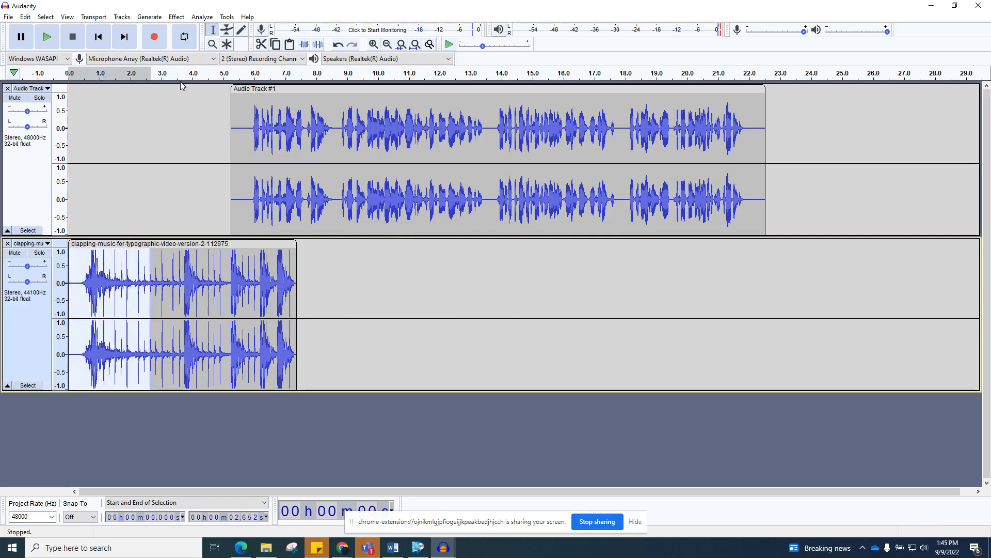
left_click(177, 17)
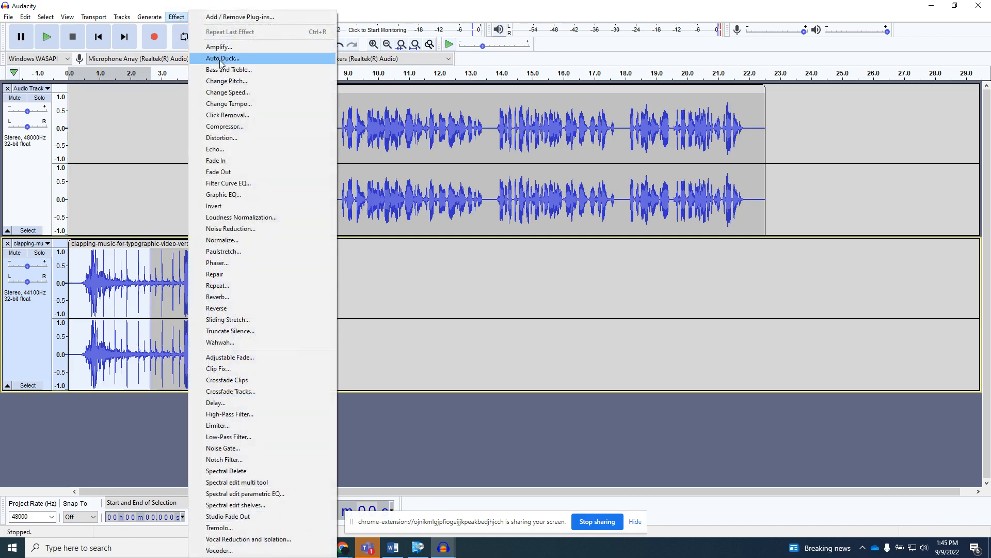
left_click(243, 162)
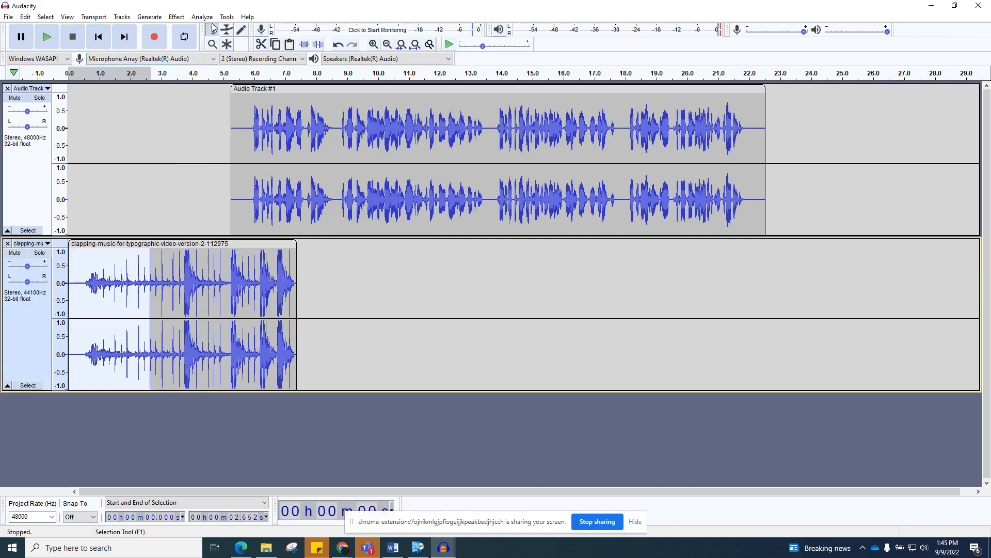
left_click(177, 17)
left_click(223, 160)
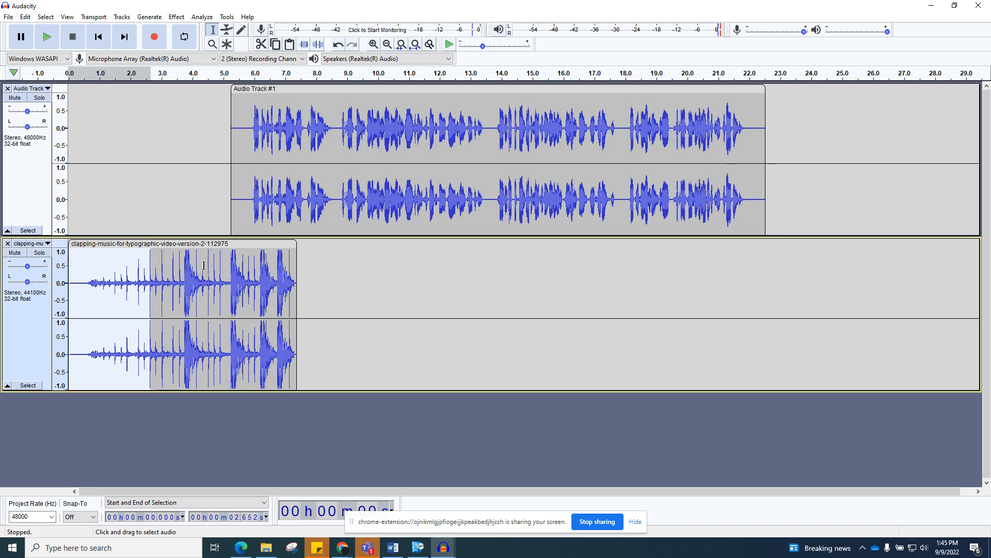
Apply Fade Out twice to the end of the music clip, from about 4.24 s to 7.39 s
left_click_drag(199, 267, 298, 283)
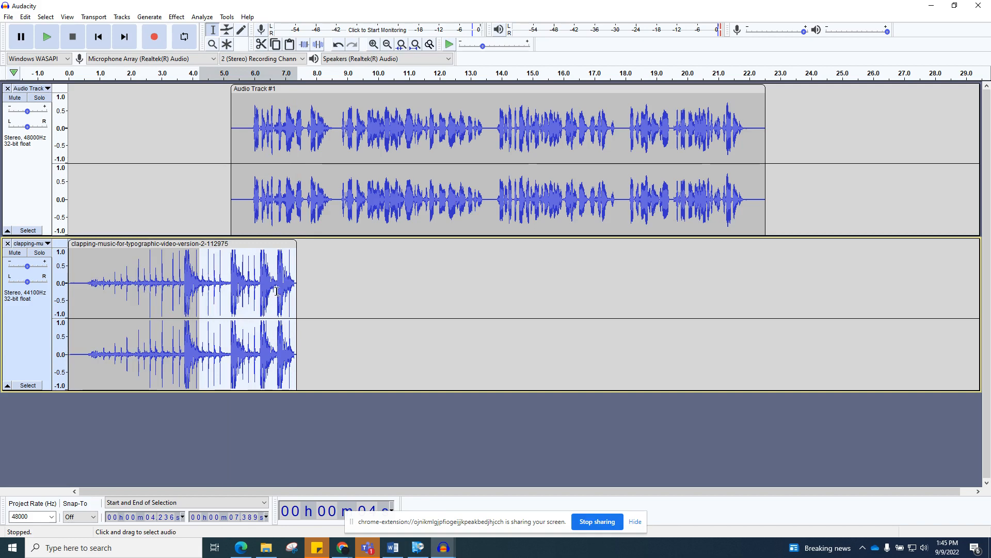
left_click(177, 17)
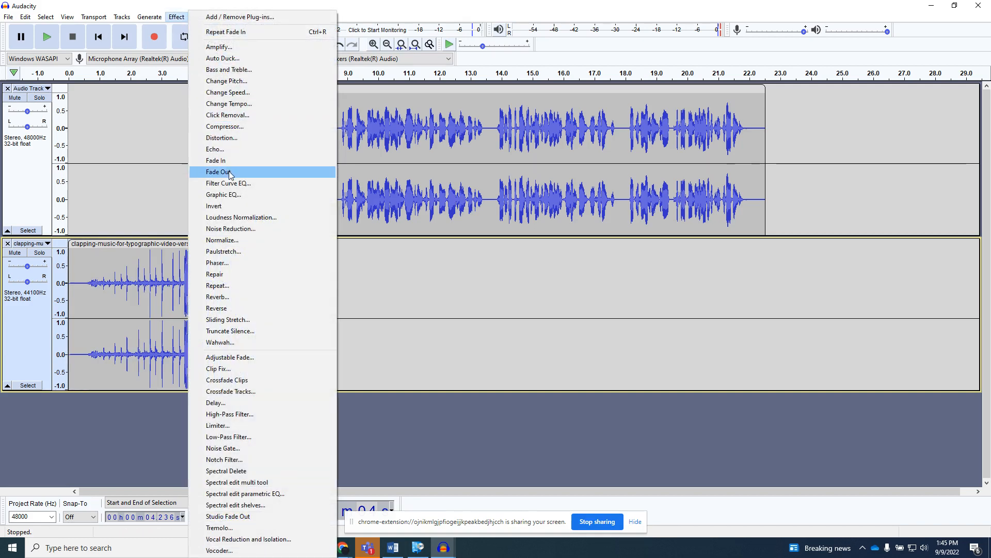
left_click(212, 172)
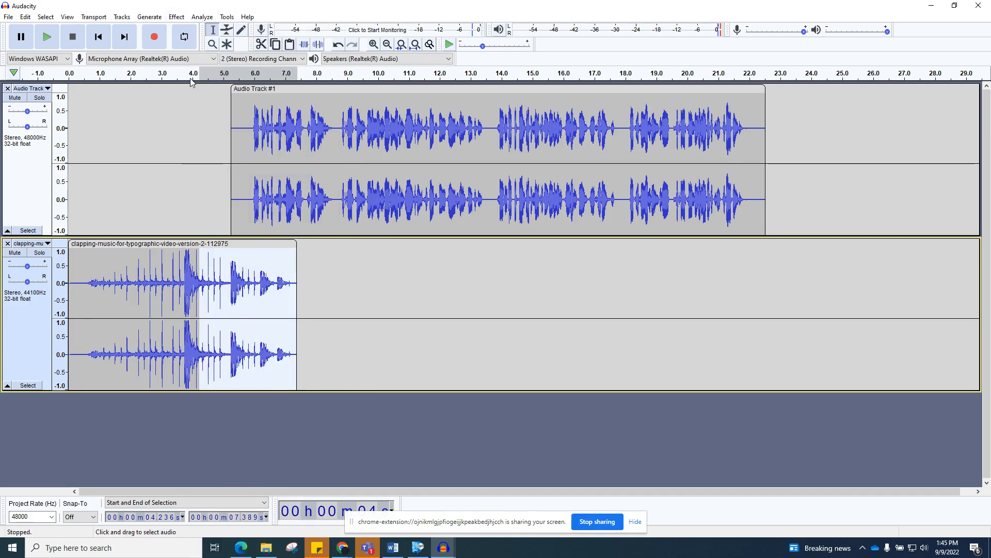
left_click(176, 16)
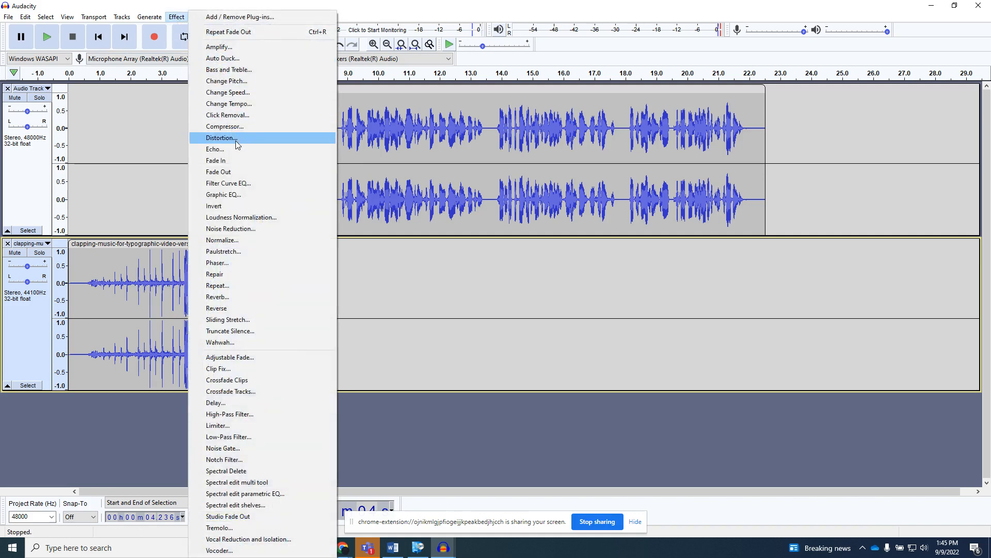
left_click(211, 172)
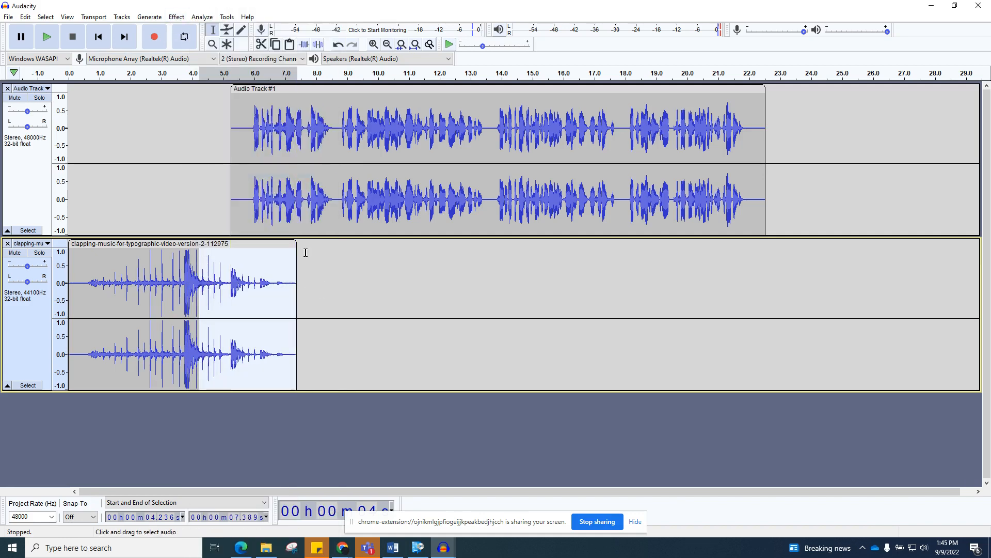
Play the intro music together with the narration from 0 to about 11.08 s to check the fades
left_click(75, 255)
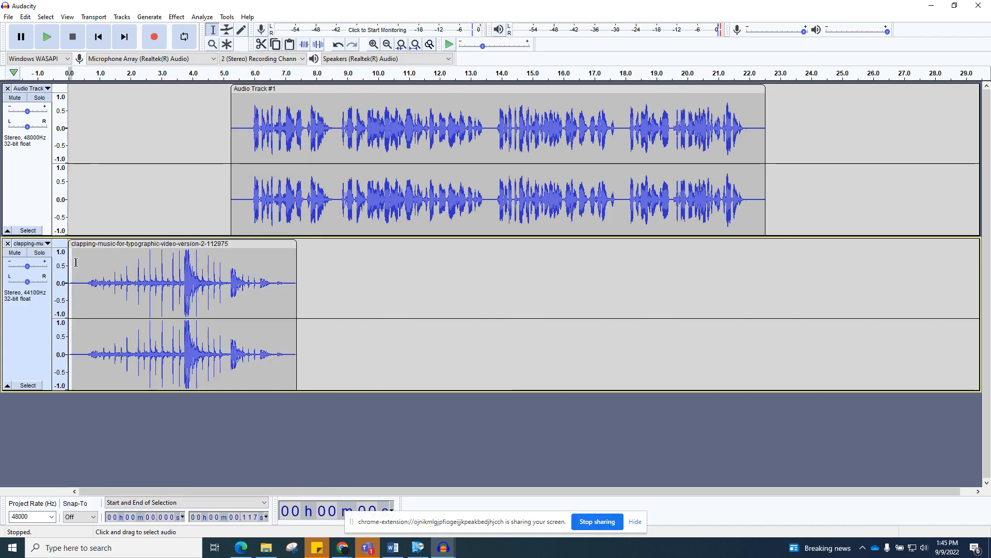
left_click_drag(74, 262, 411, 268)
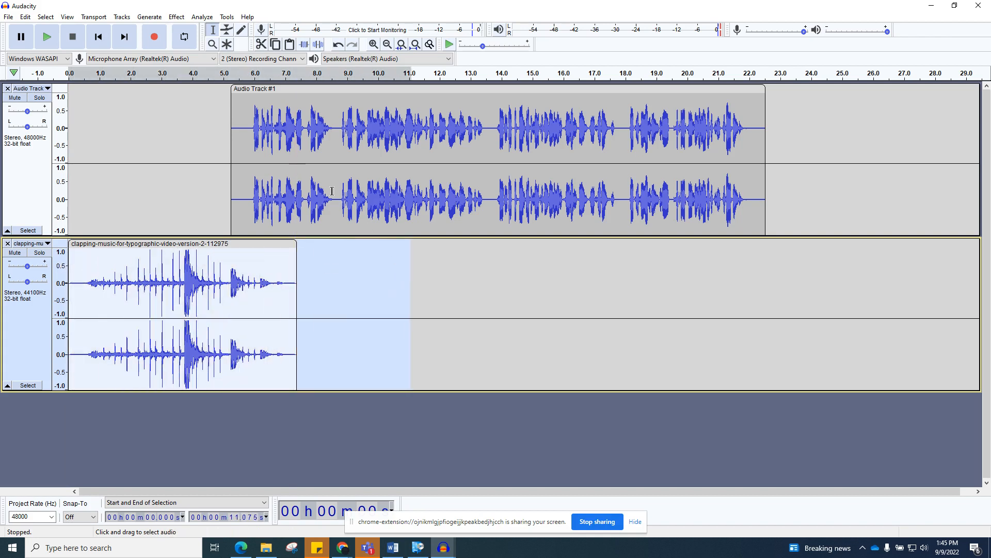
left_click(47, 38)
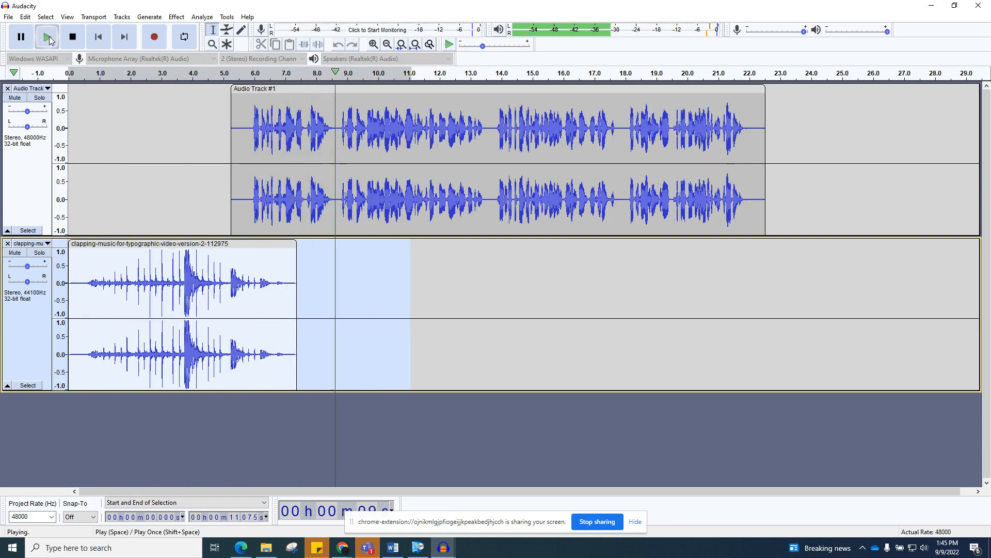
key("space")
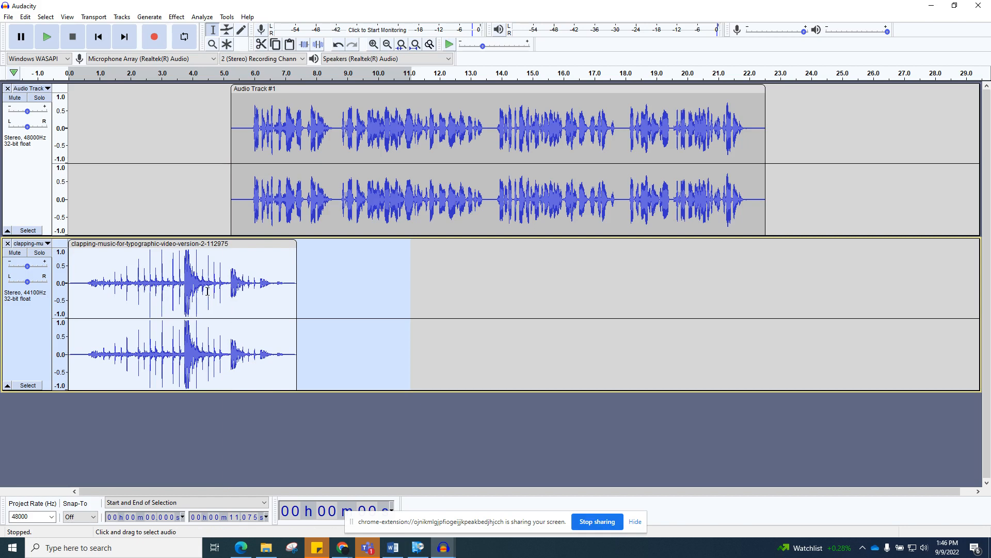
Copy the entire faded intro music clip
left_click_drag(203, 283, 195, 284)
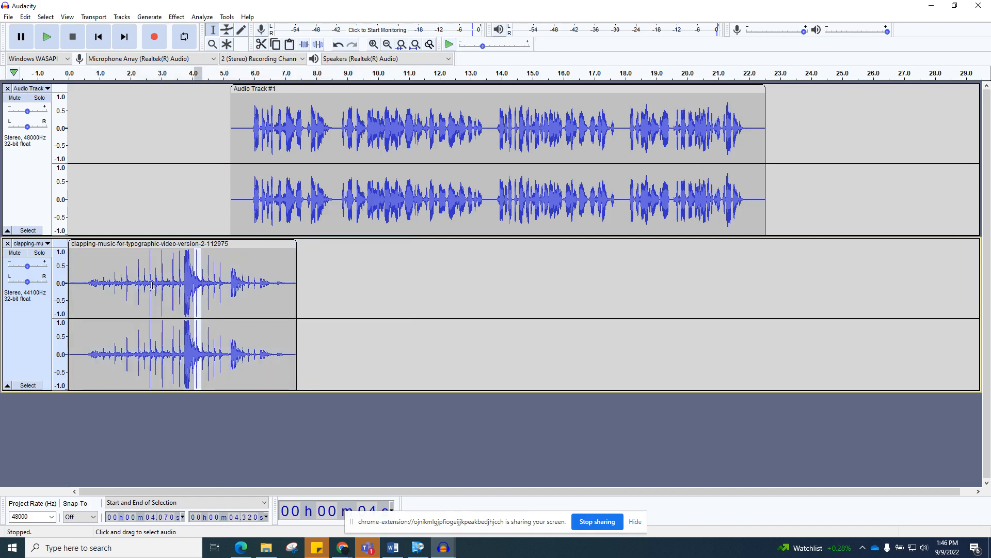
left_click(426, 296)
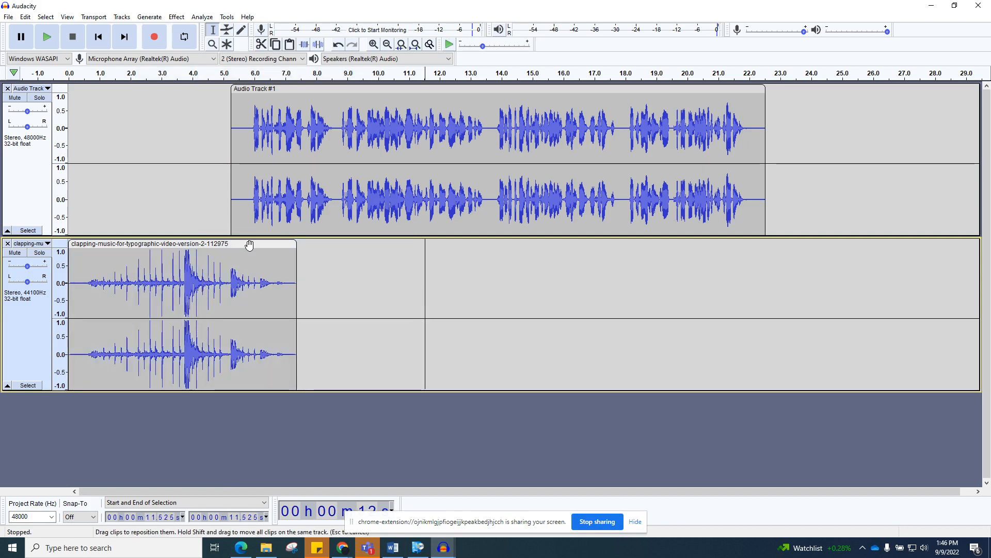
left_click(249, 245)
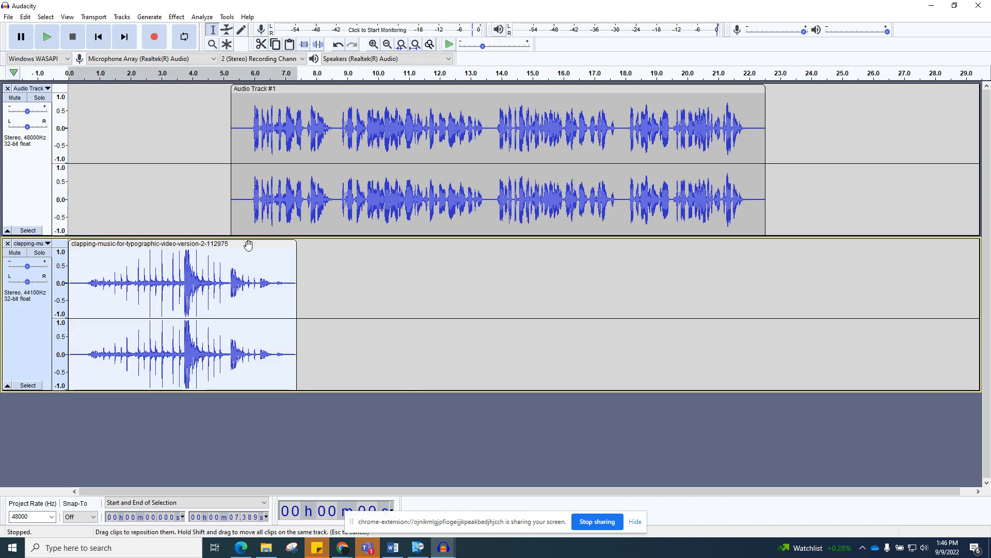
right_click(246, 247)
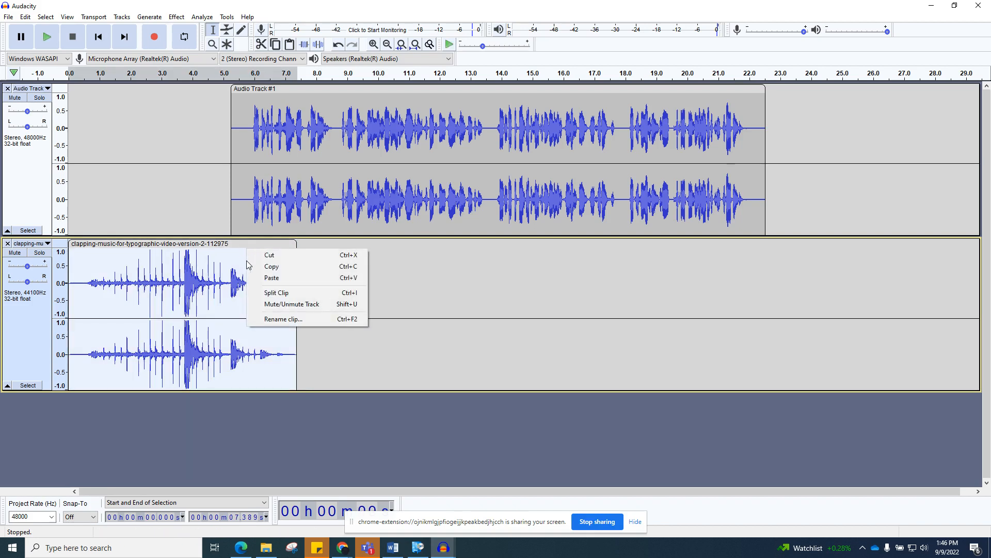
left_click(276, 268)
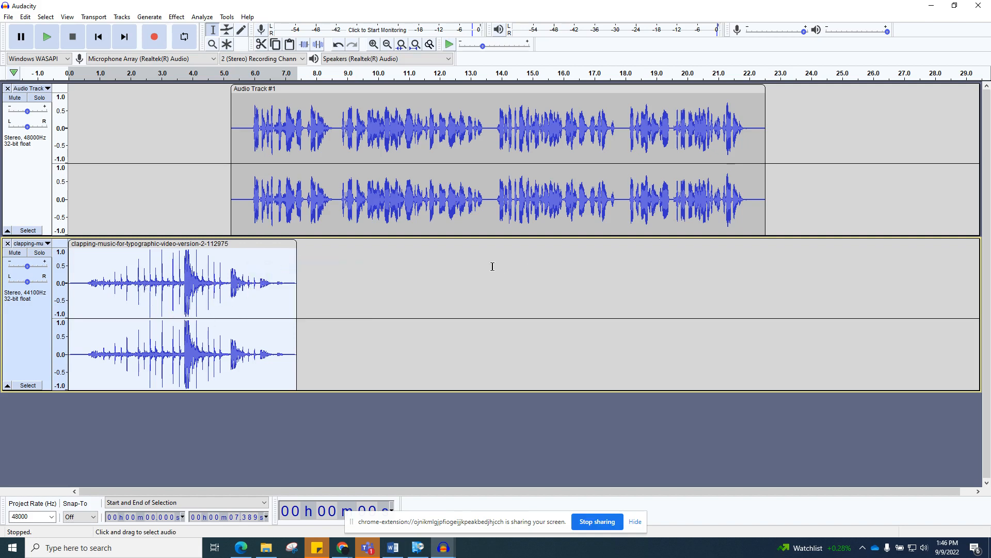
Paste the copied clip into the music track at about 11.09 s and move it to start at about 21.03 s, overlapping the narration's end
left_click(446, 266)
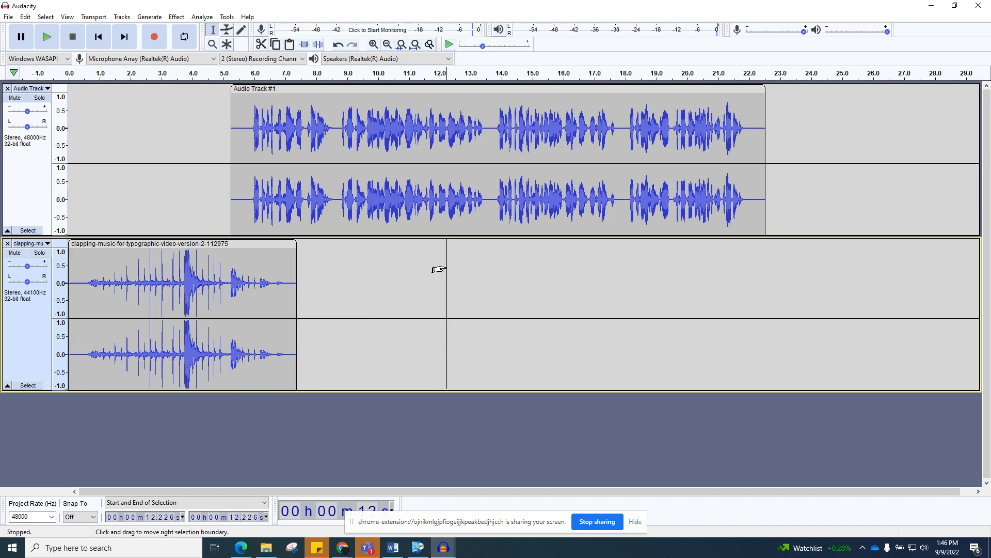
right_click(448, 266)
right_click(428, 263)
left_click(412, 276)
key("ctrl+v")
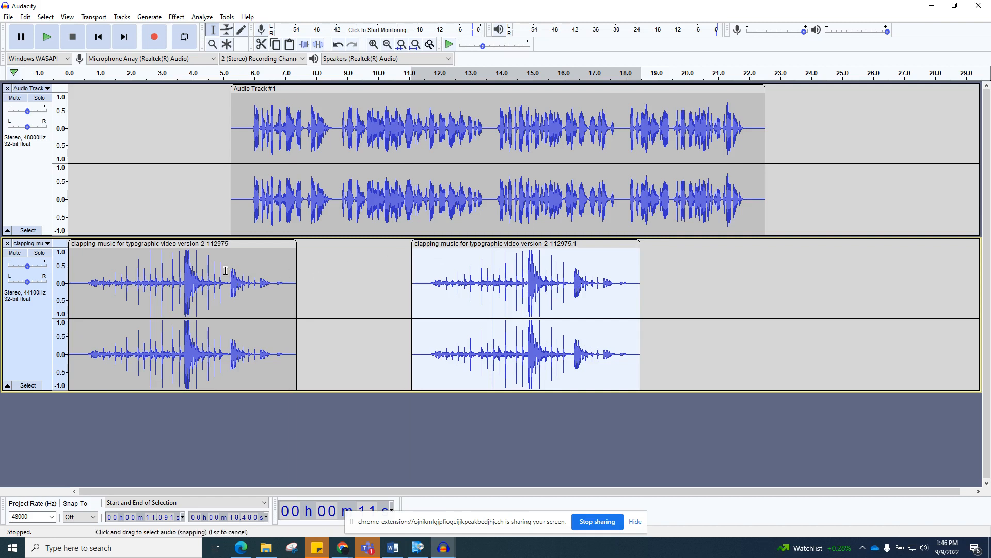
left_click_drag(422, 250, 734, 238)
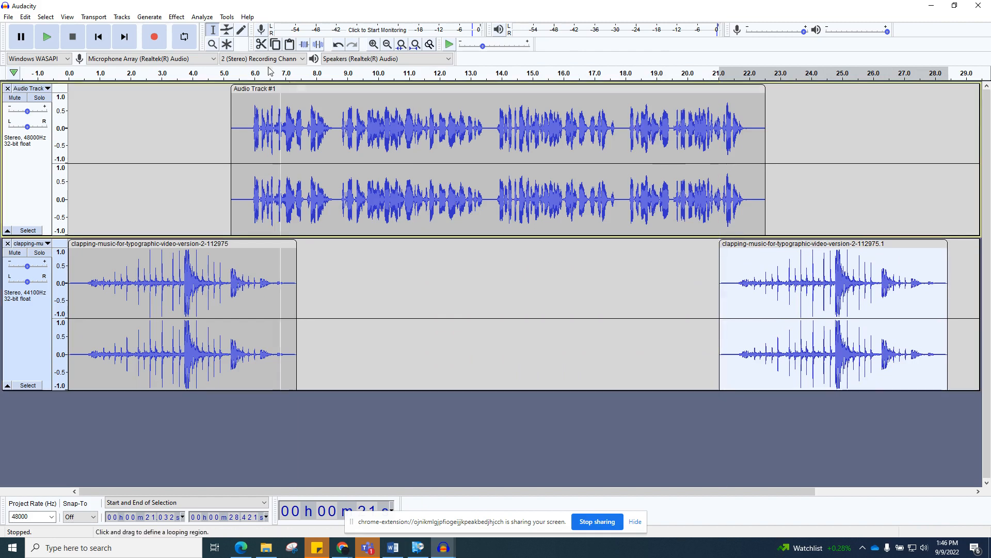
Play the mix from about 19.51 s to check the transition from the narration into the closing music
left_click(674, 115)
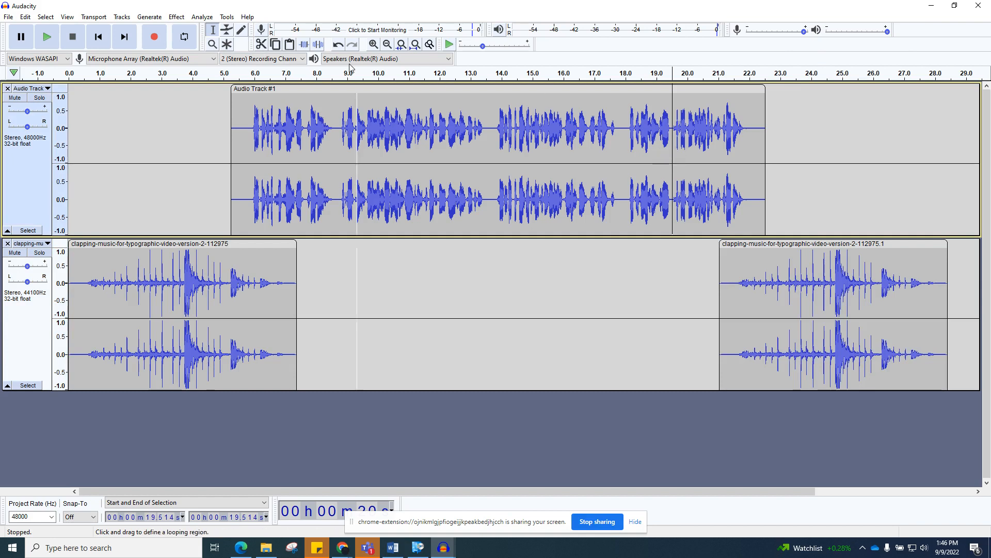
left_click(47, 38)
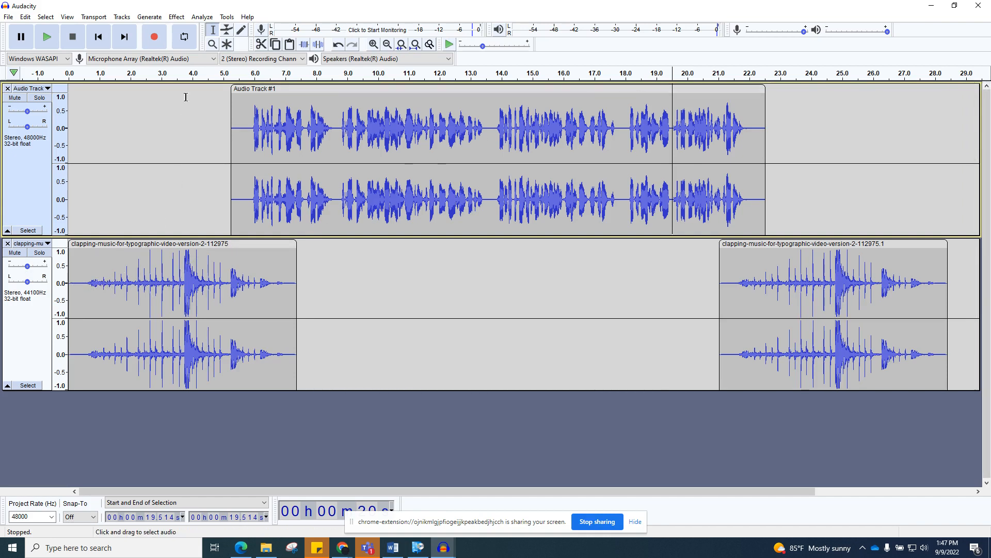
left_click(176, 16)
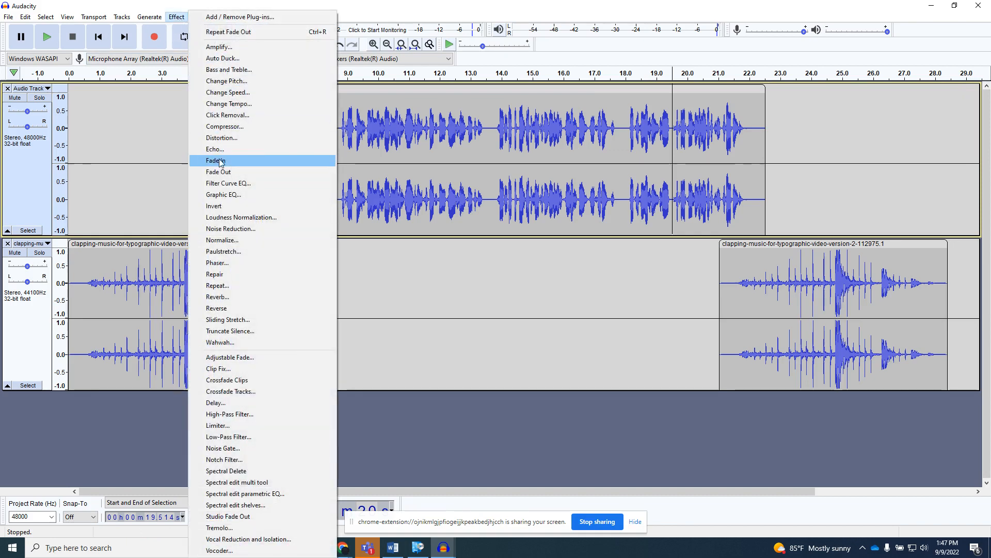
left_click(440, 281)
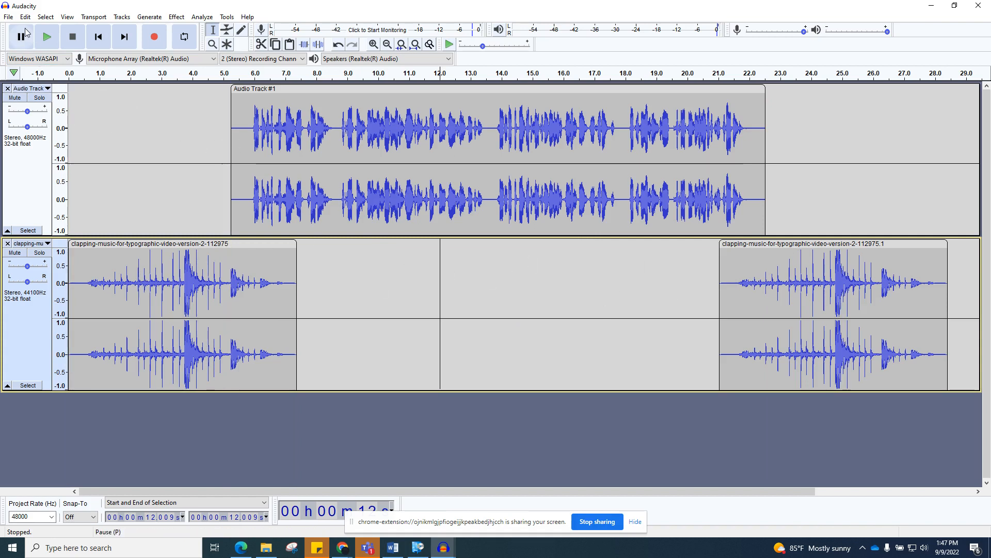
Save the project in the Downloads folder as an AUP3 project file named "Trailblazin 0 PRoject"
left_click(9, 17)
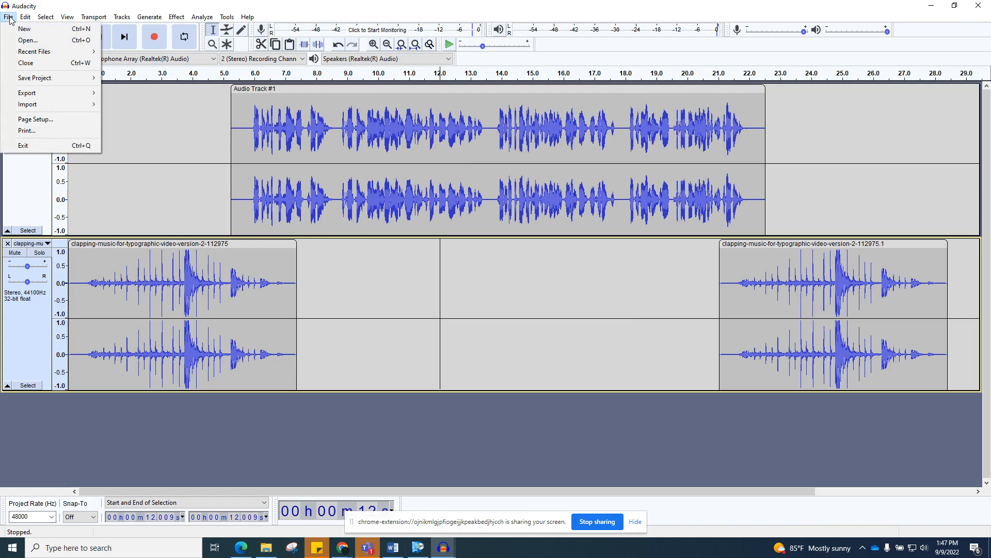
mouse_move(52, 78)
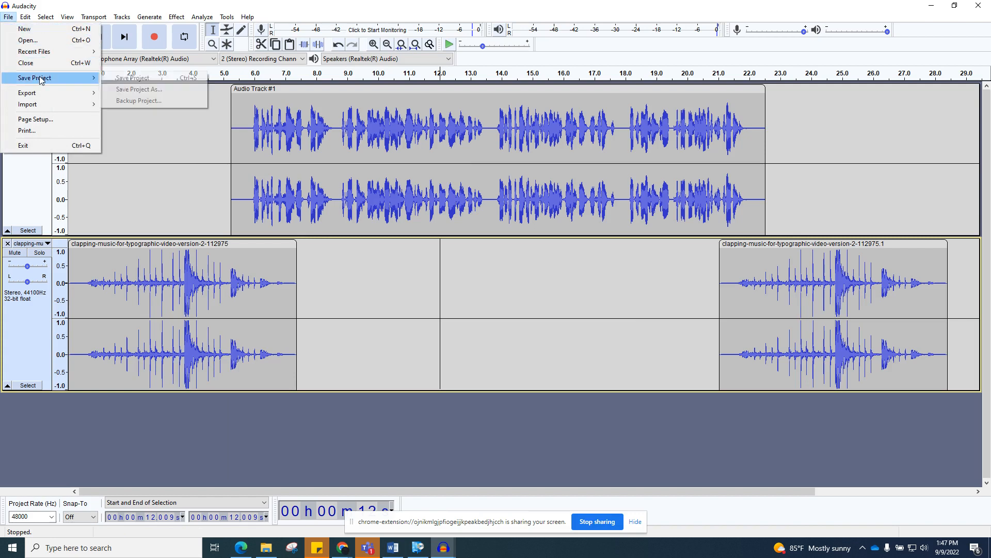
left_click(147, 79)
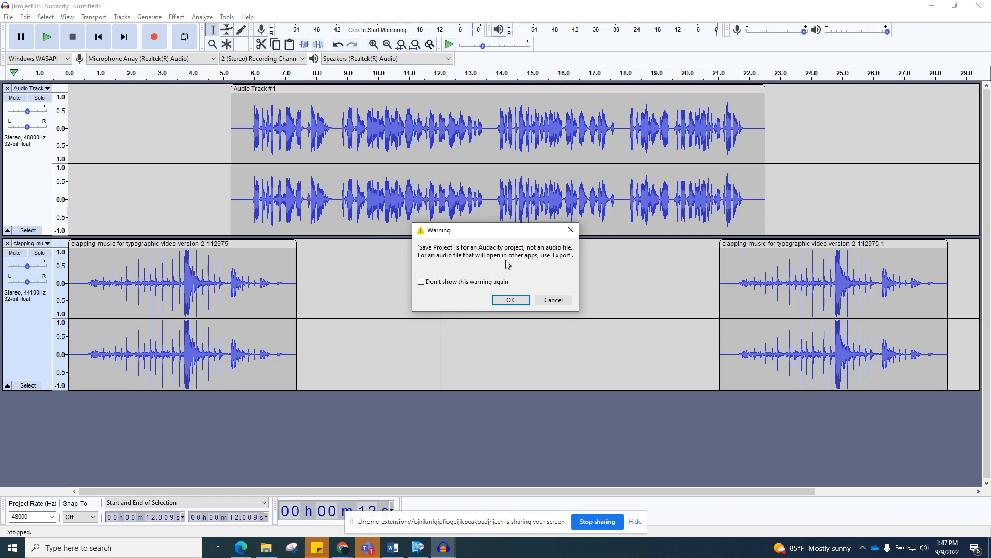
left_click(511, 301)
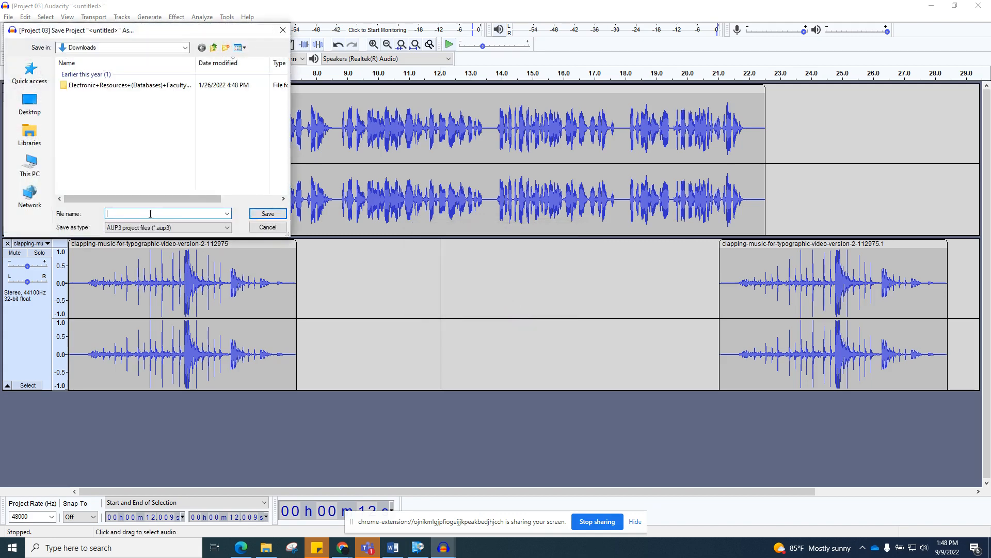
type("Trailblaz")
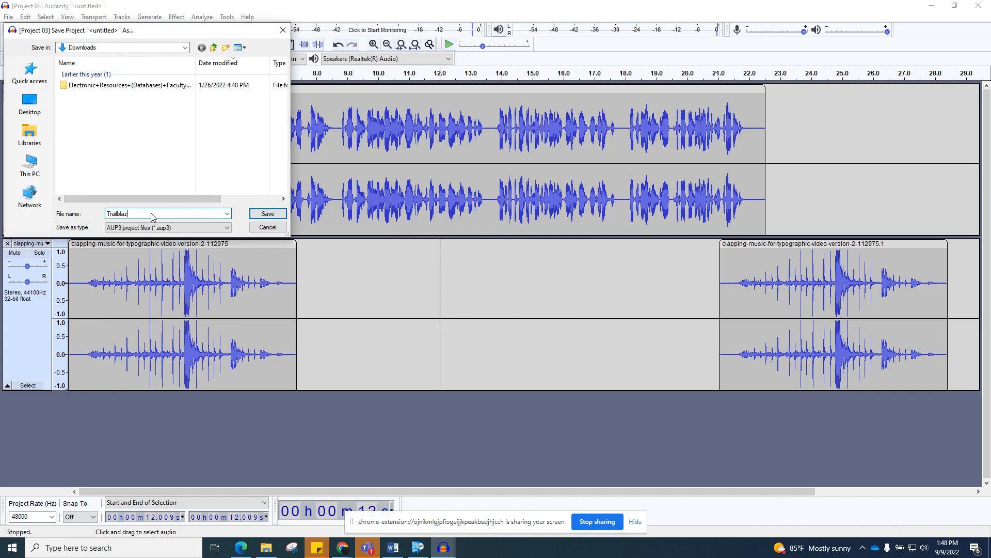
type("in 0 PRoject")
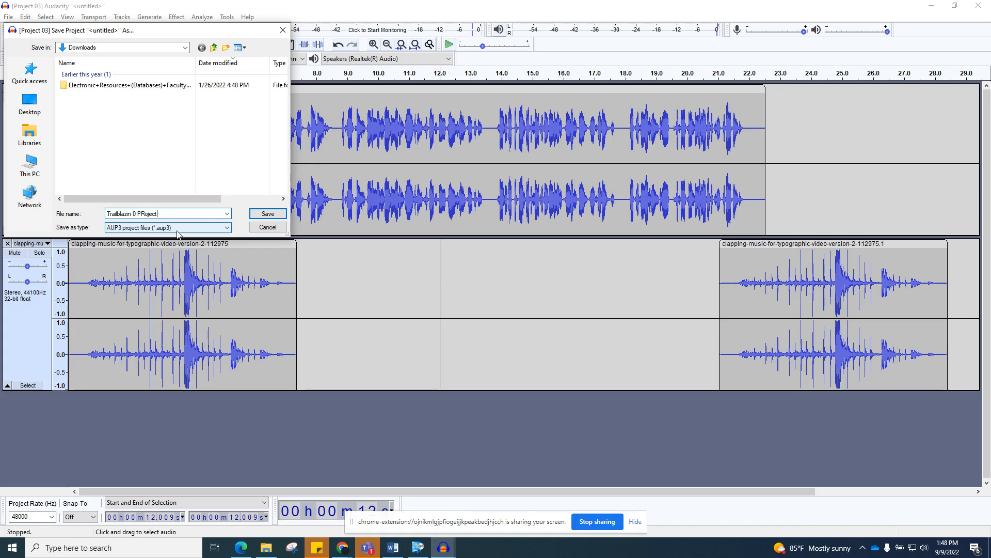
left_click(262, 216)
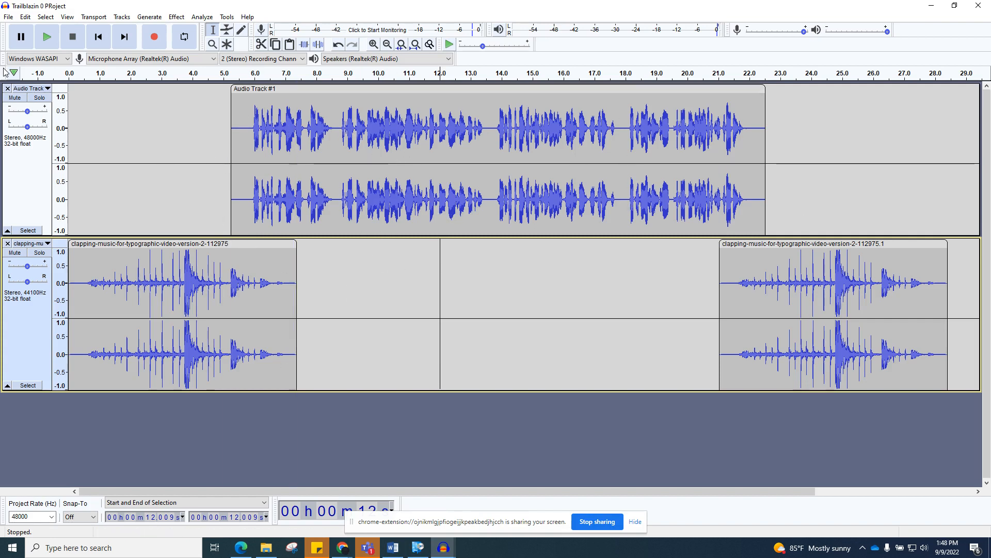
Export the mixed-down podcast to Downloads as the MP3 "Trailblazin 0 PRoject" at Standard, 170-210 kbps quality, leaving the metadata tags blank
left_click(9, 18)
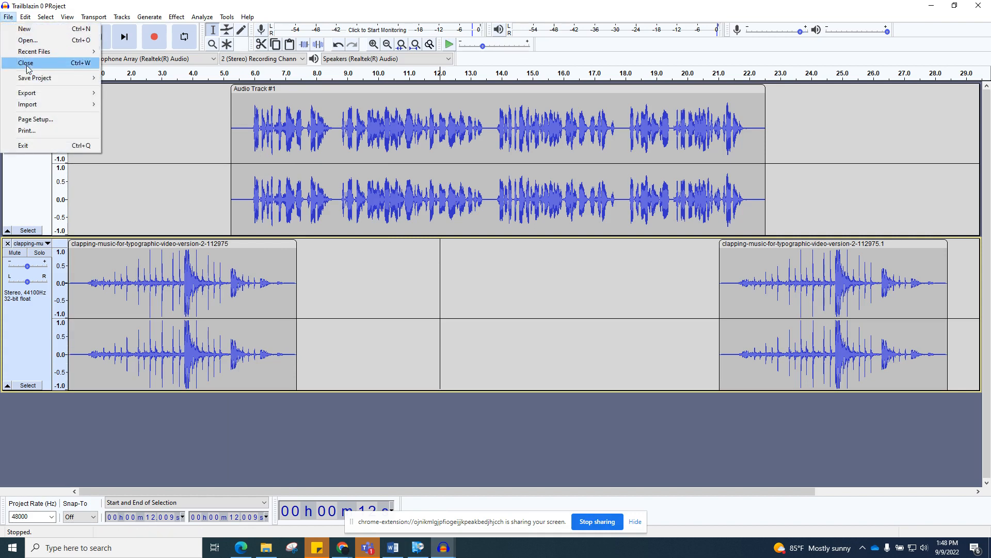
mouse_move(32, 93)
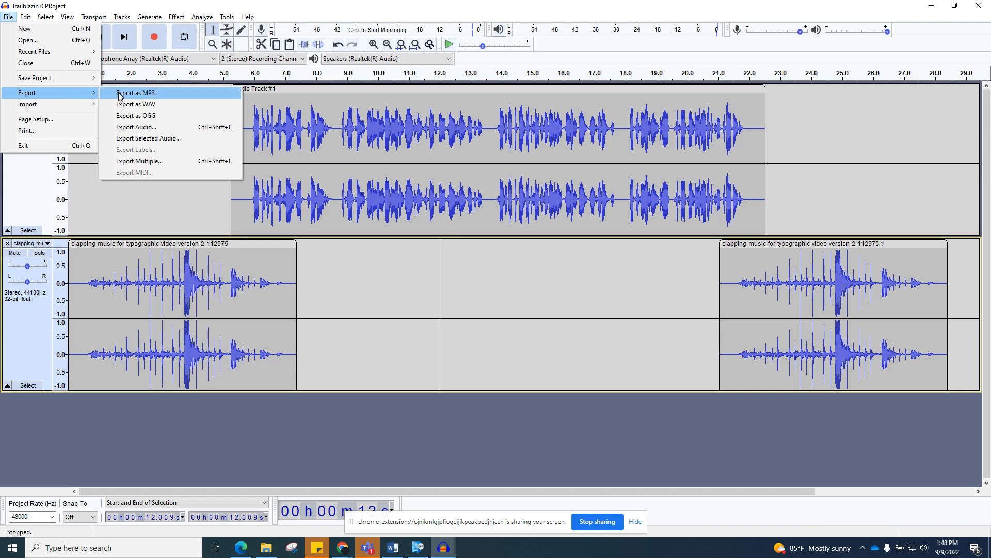
left_click(149, 94)
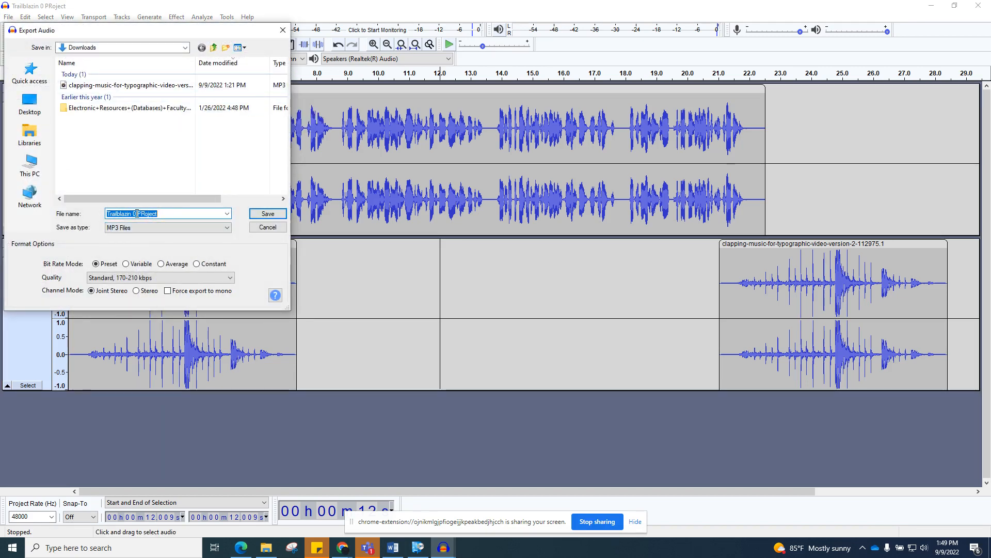
left_click(267, 214)
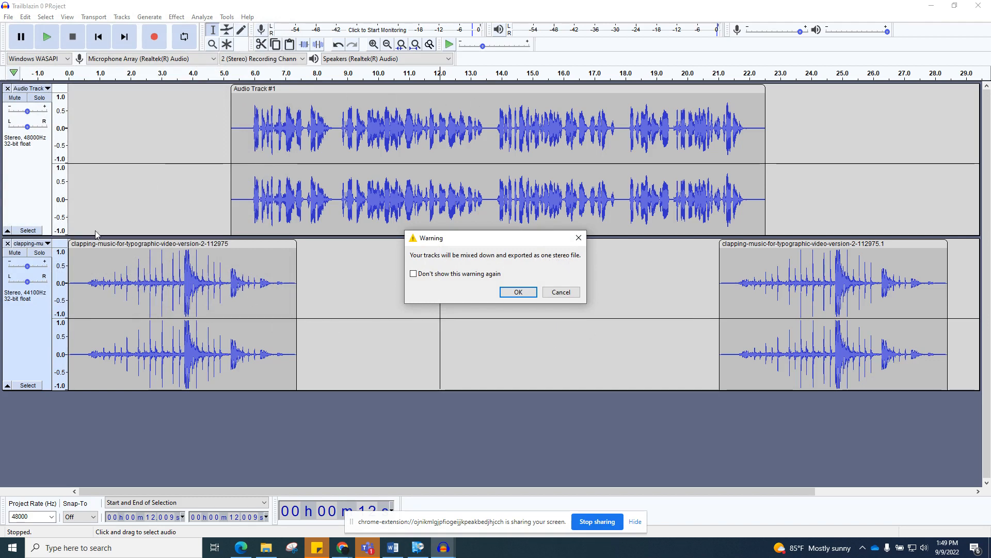
left_click(527, 294)
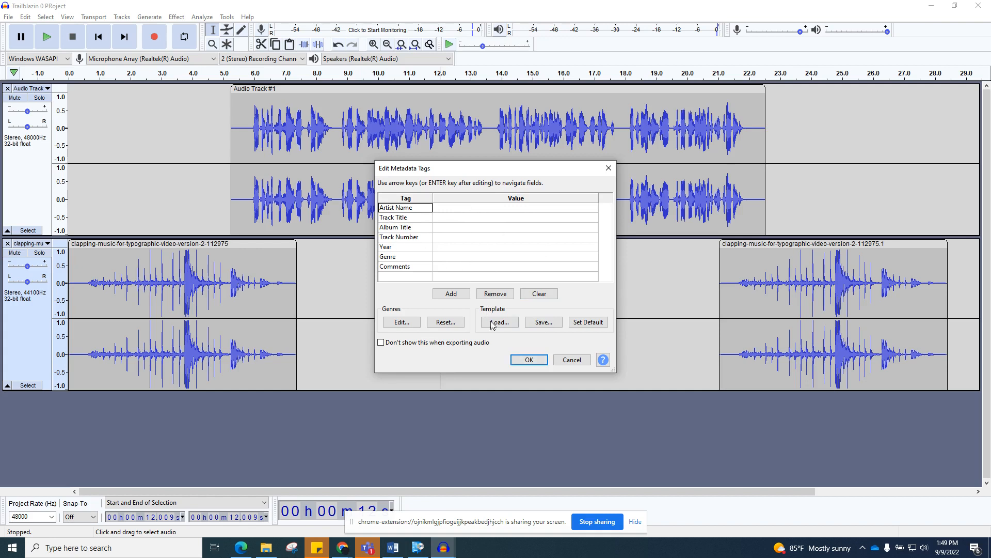
left_click(529, 361)
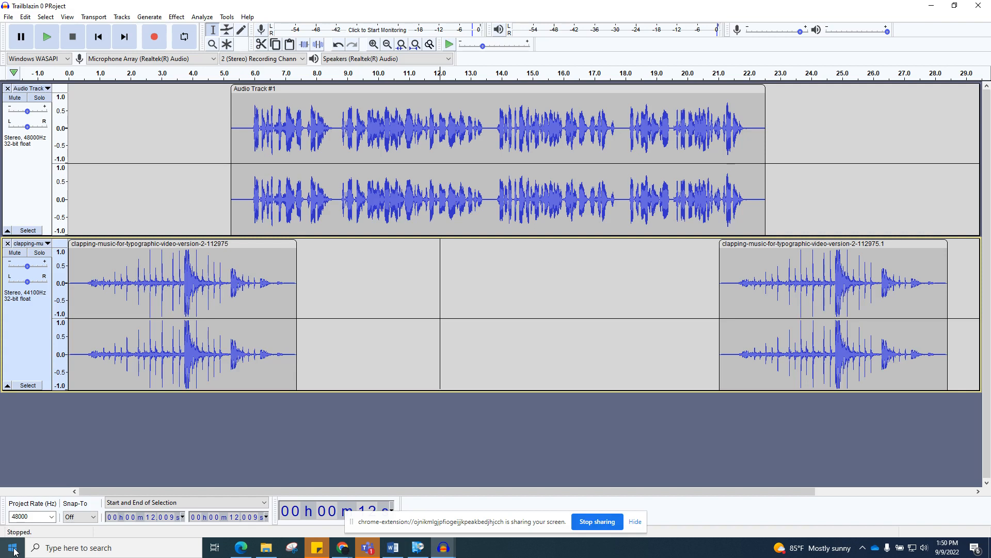
left_click(8, 16)
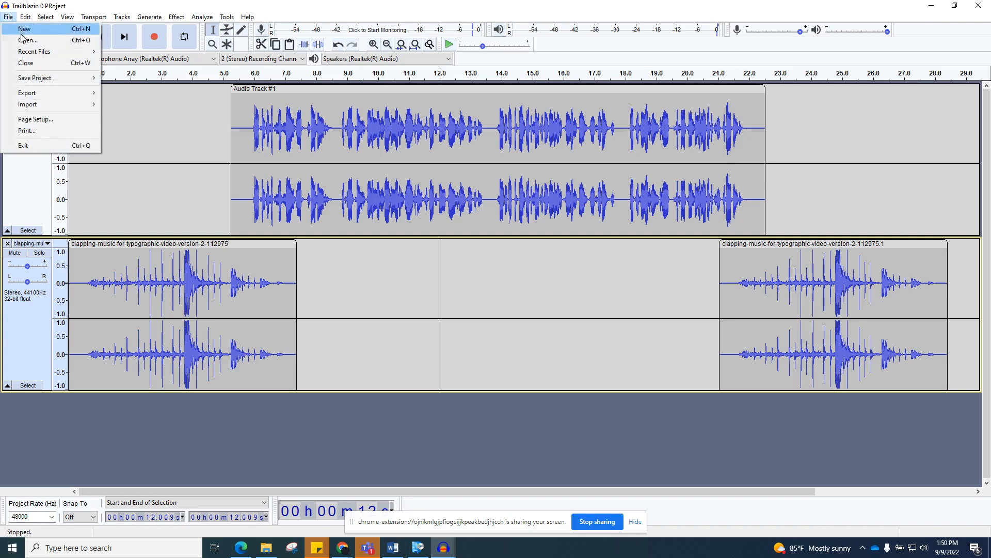
mouse_move(42, 95)
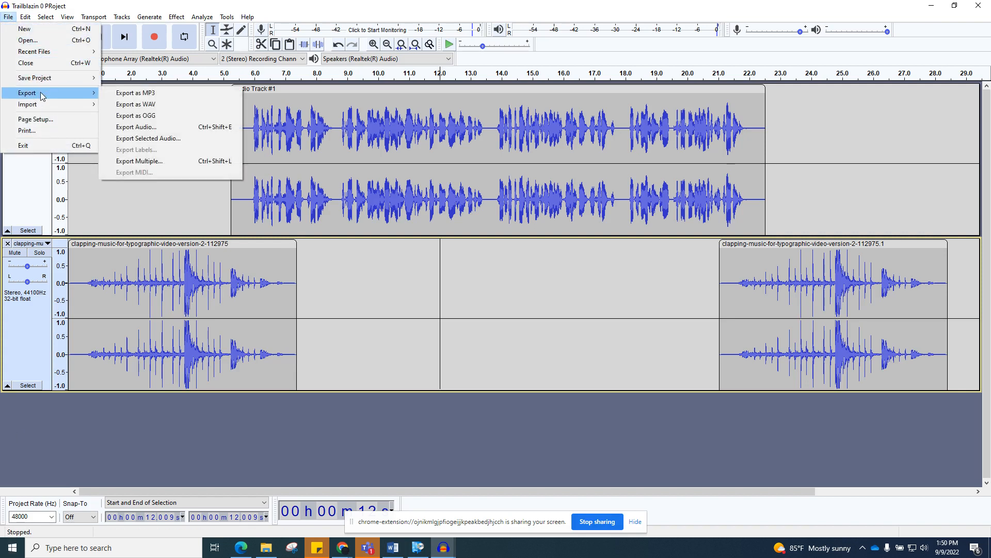
left_click(147, 94)
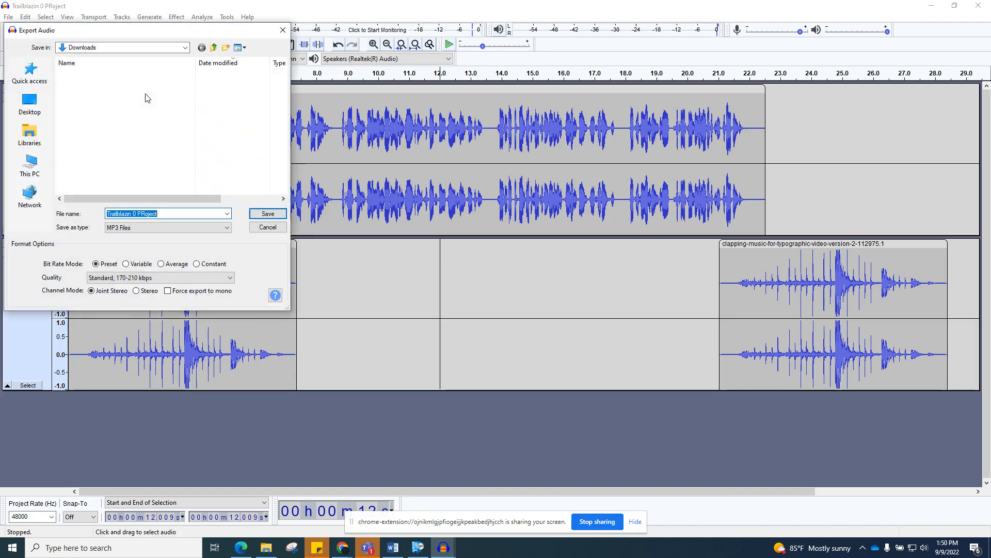
left_click(283, 31)
Switch to File Explorer's Downloads folder and widen the Name column to look for the exported "Trailblazin 0 PRoject" MP3
left_click(12, 548)
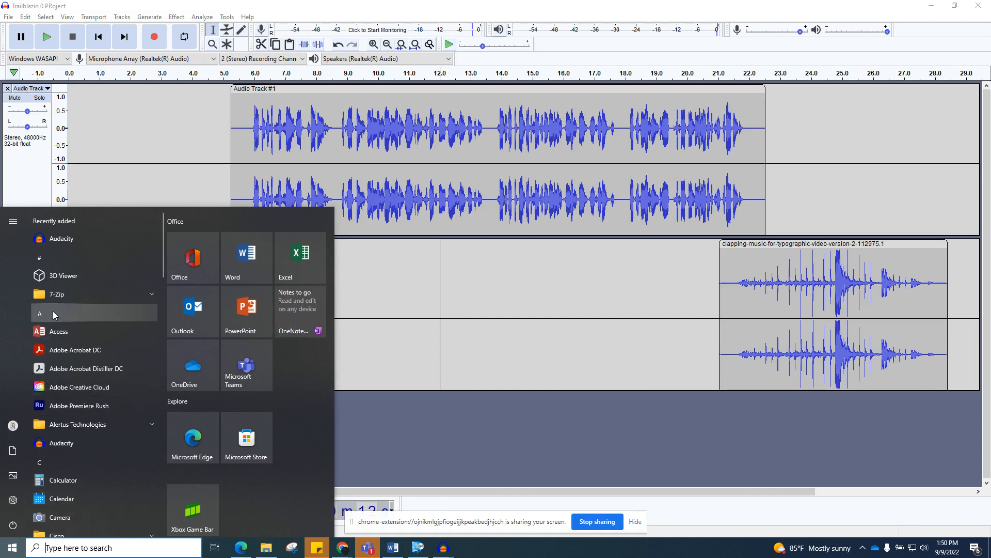
left_click(264, 554)
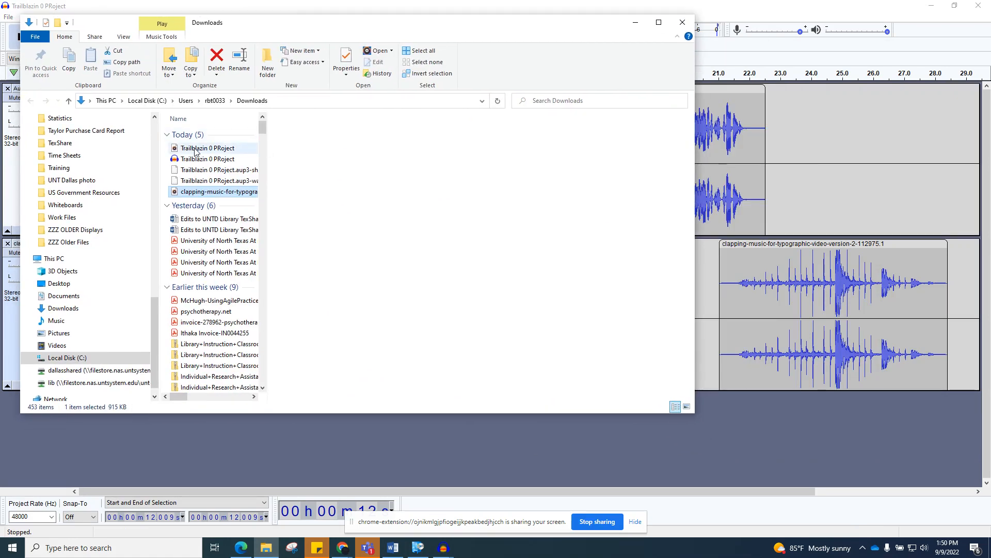
double_click(267, 153)
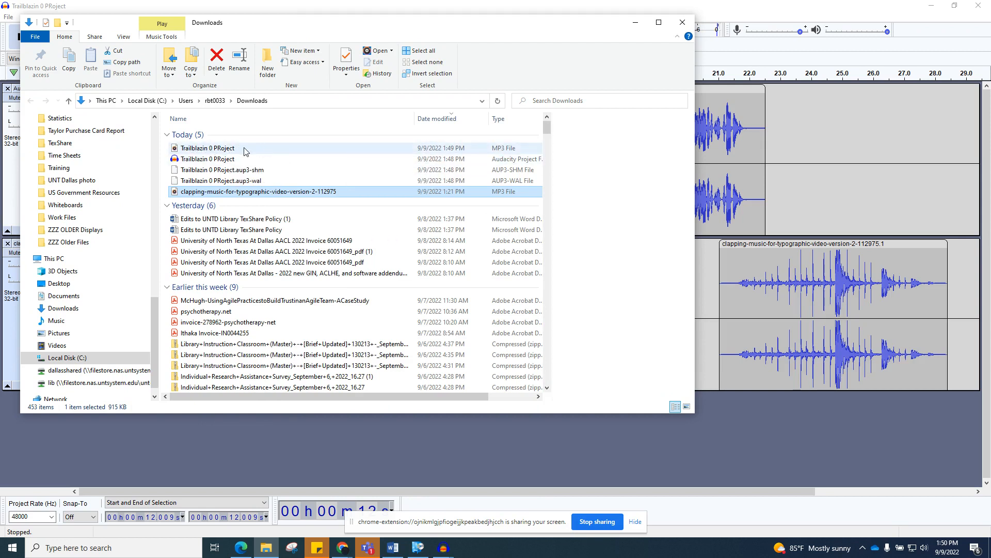
Play the exported "Trailblazin 0 PRoject" MP3 in Groove Music with the volume raised, and close the player and the Downloads folder
left_click(191, 149)
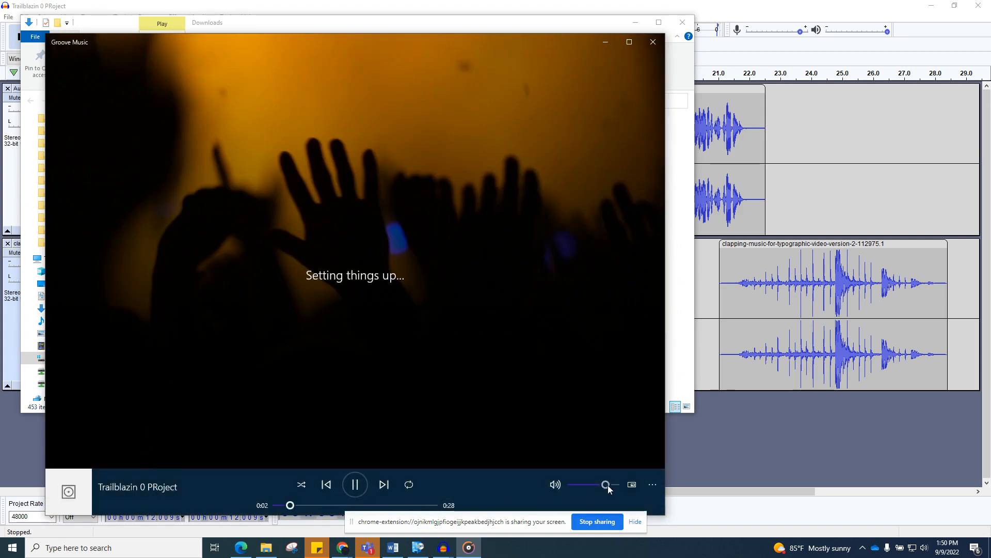
left_click_drag(608, 484, 615, 484)
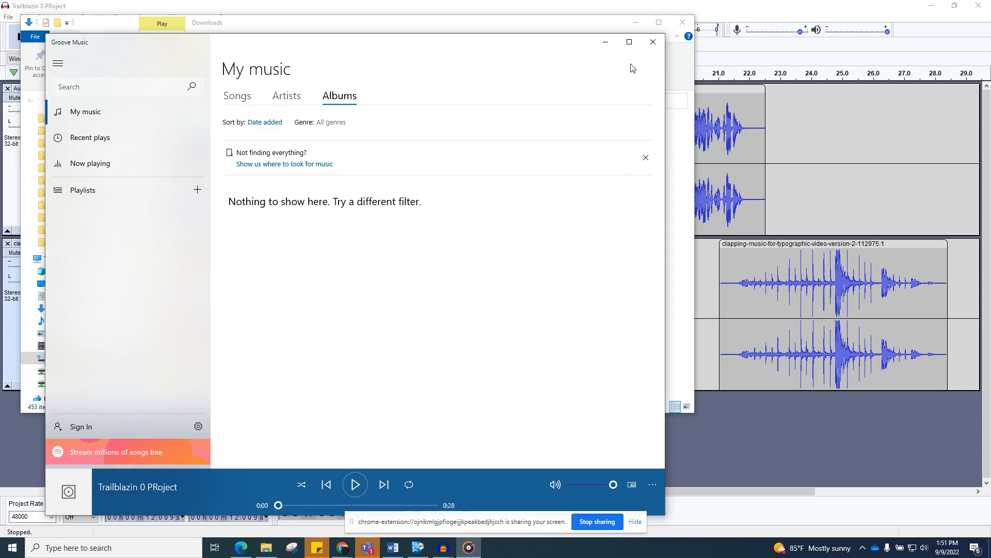
left_click(655, 42)
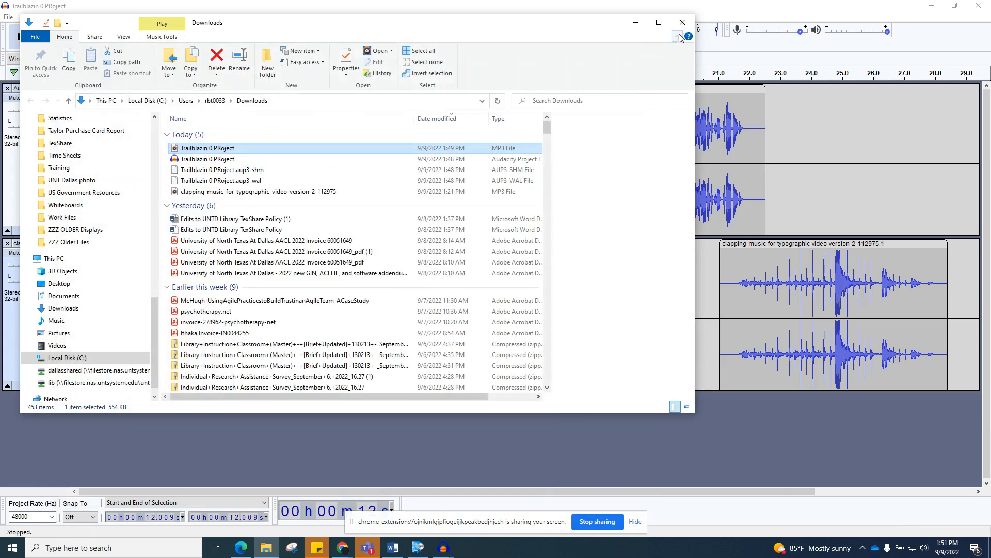
left_click(682, 22)
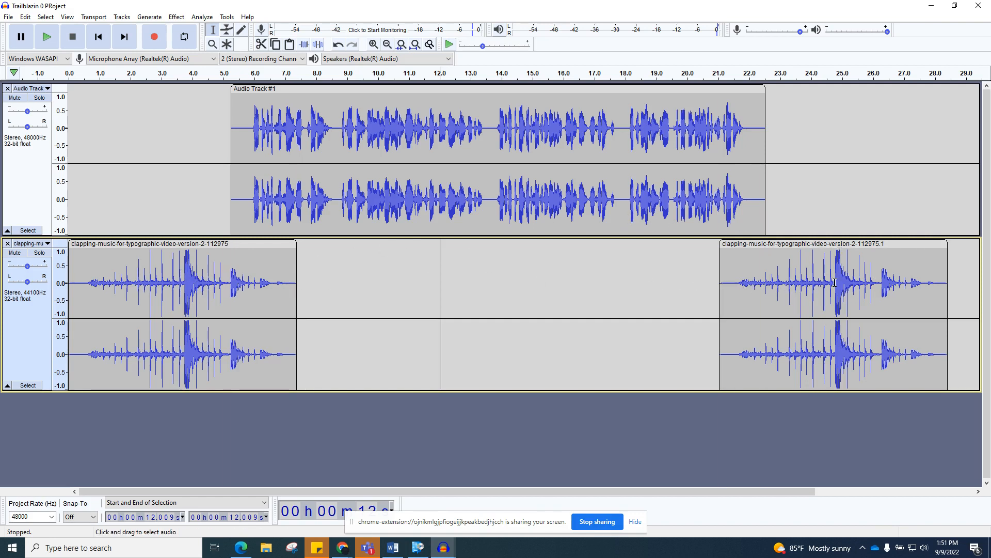
left_click(177, 17)
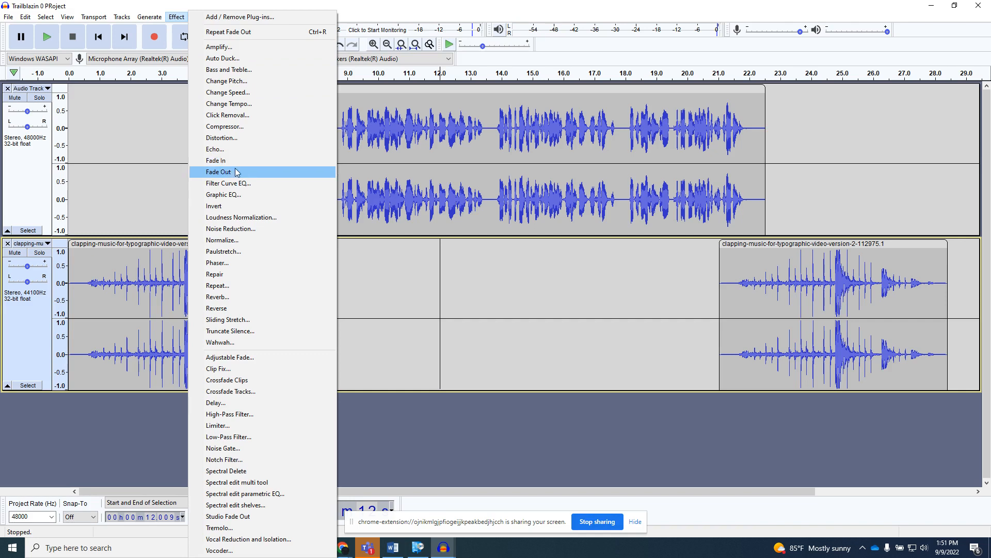
left_click(372, 293)
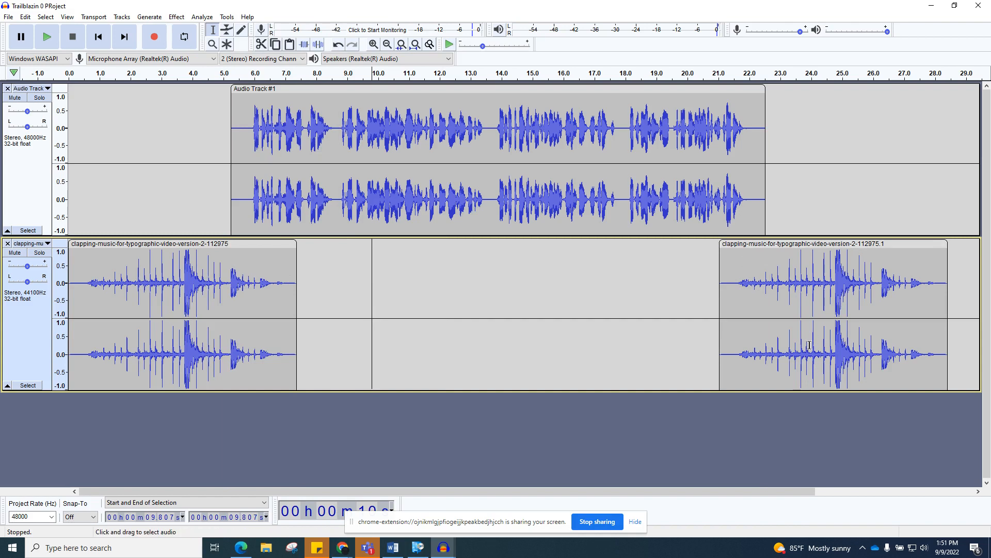
left_click(9, 18)
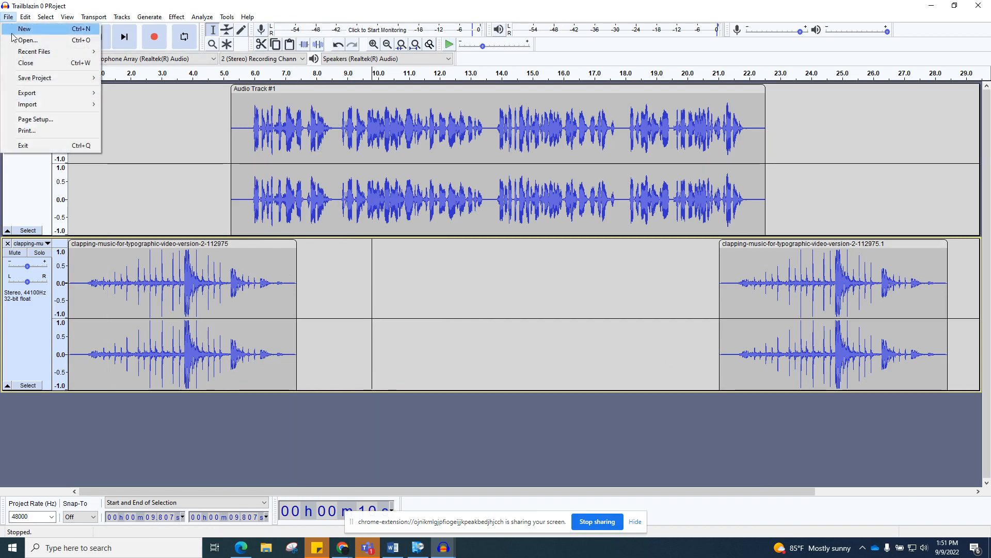
mouse_move(33, 80)
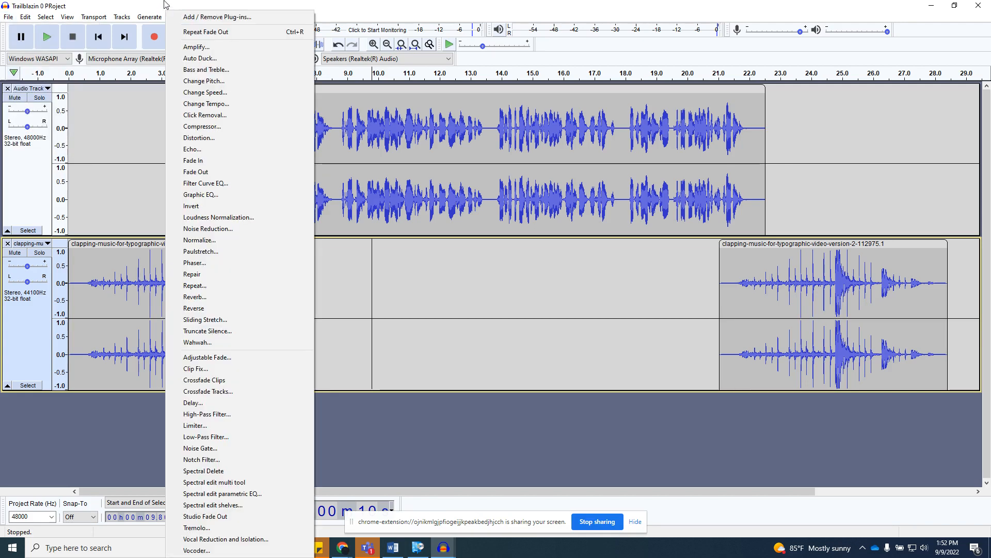
left_click(434, 9)
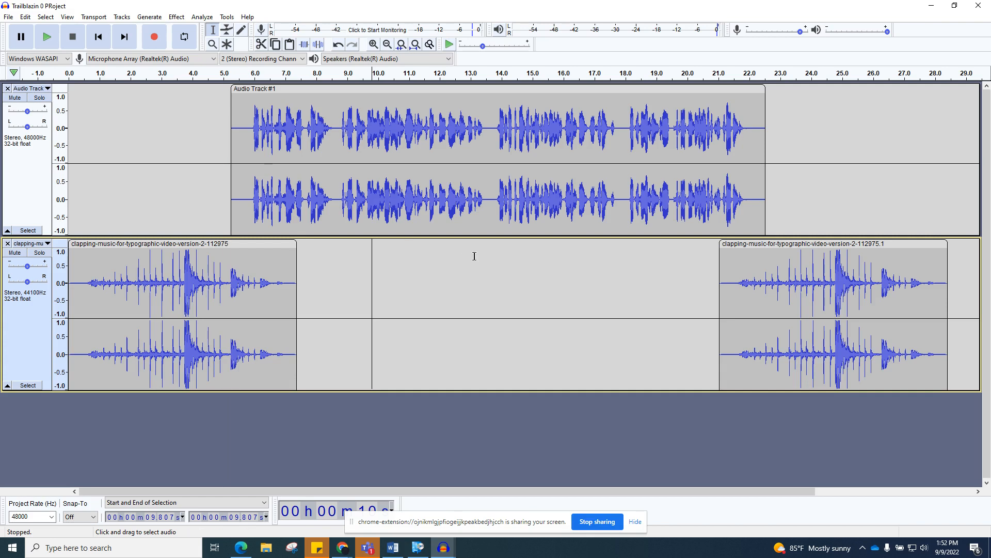
Minimize the Audacity project window to return to the Audacity website in the browser
left_click(935, 6)
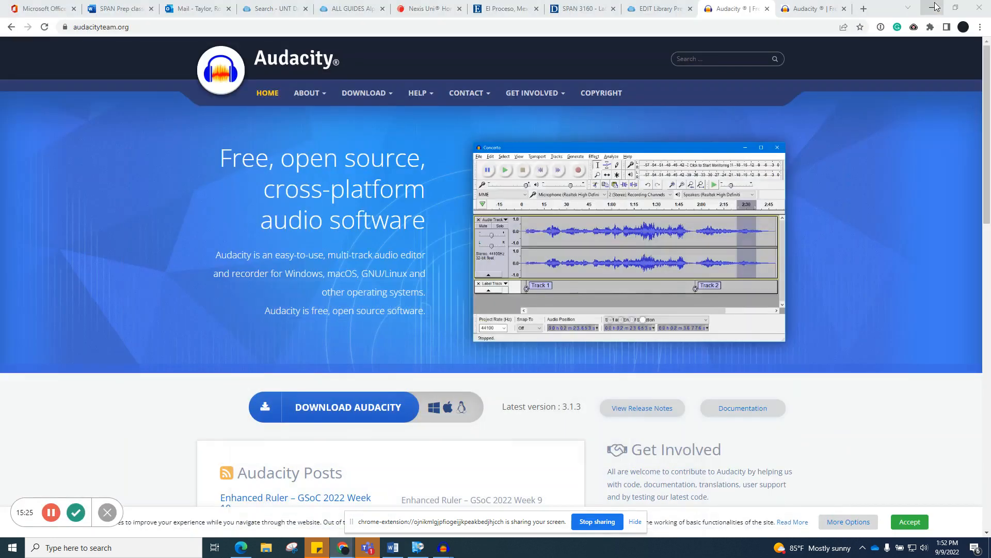